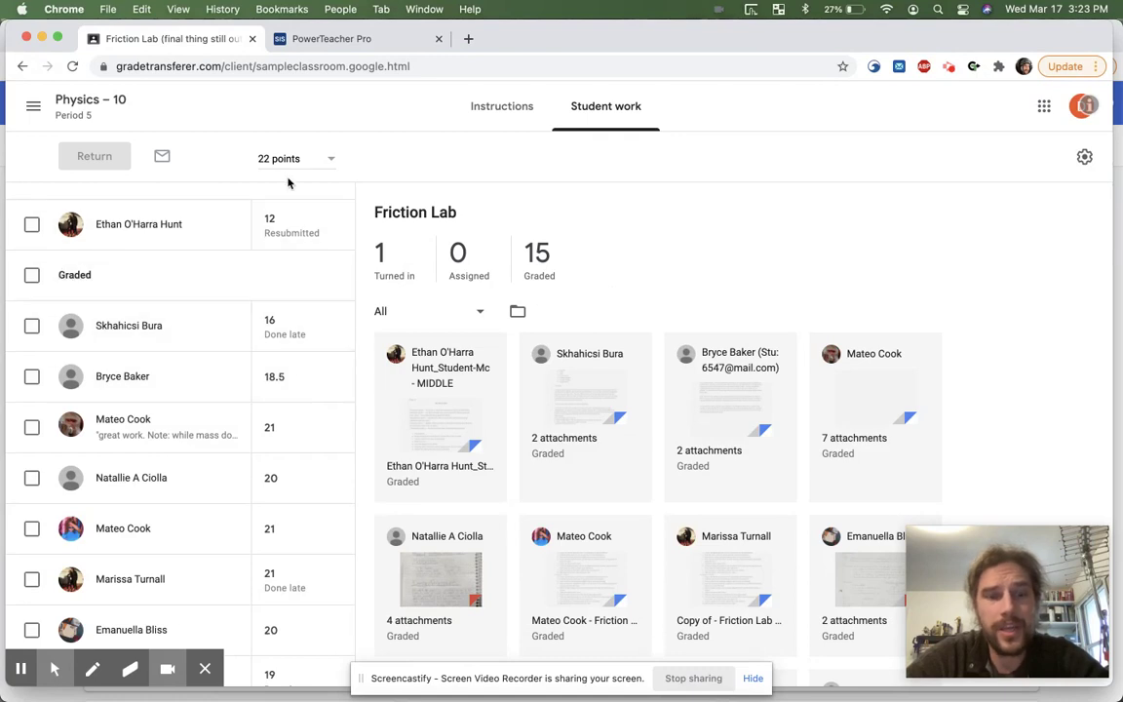
- Compare the point totals of the Friction Lab assignment and the PowerTeacher Pro assignment Sheet Music Quiz #1
key(alt+f)
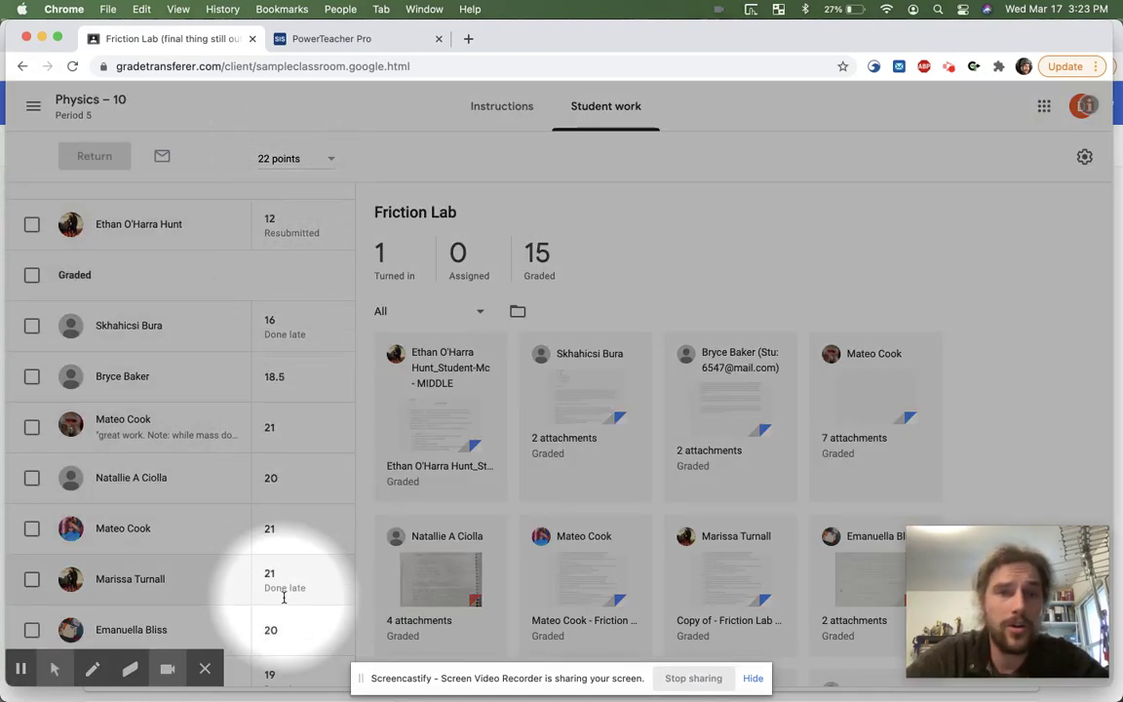
key(alt+f)
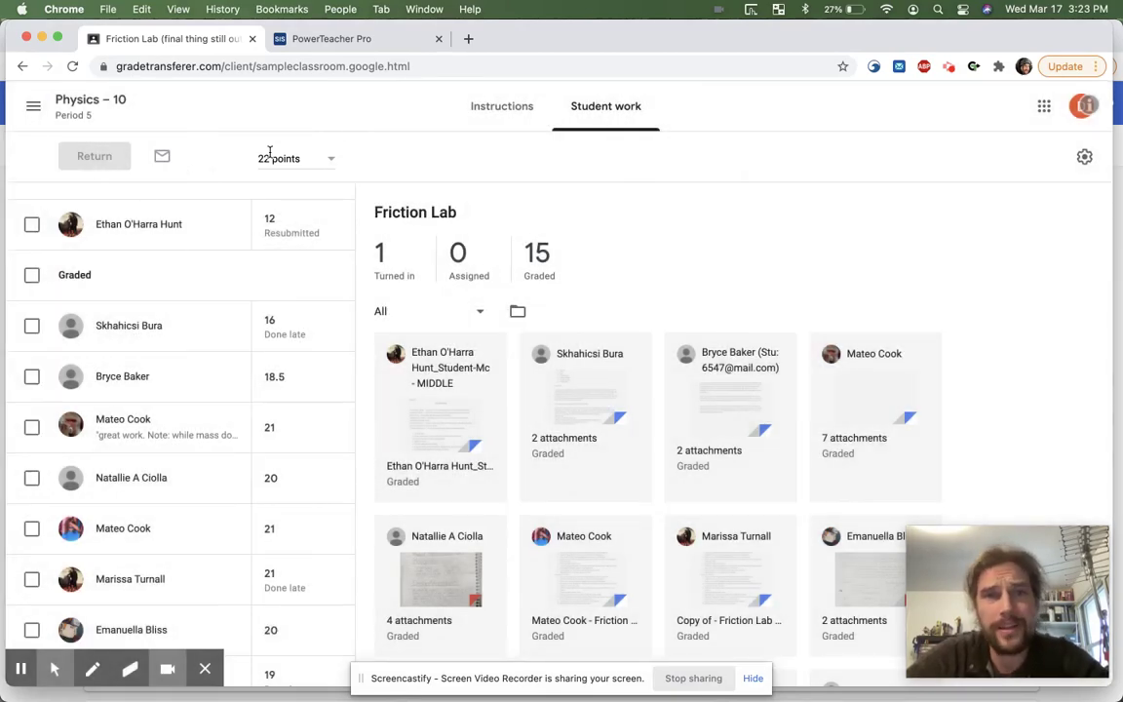
click(312, 41)
key(alt+f)
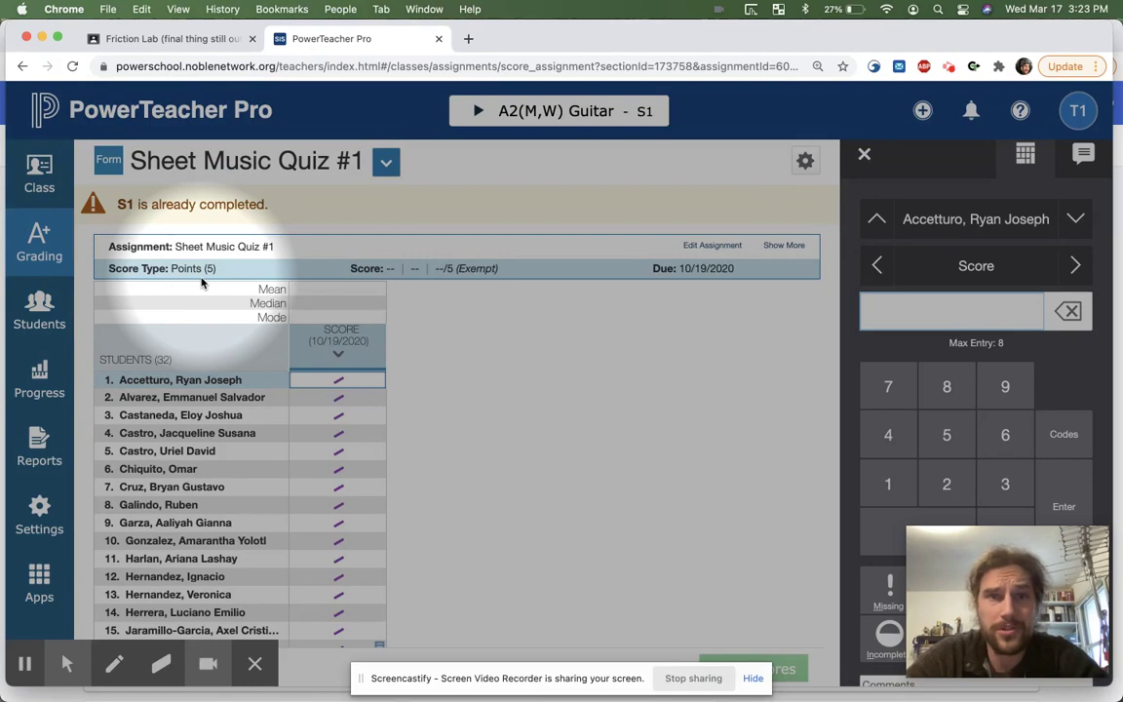
key(alt+f)
click(154, 39)
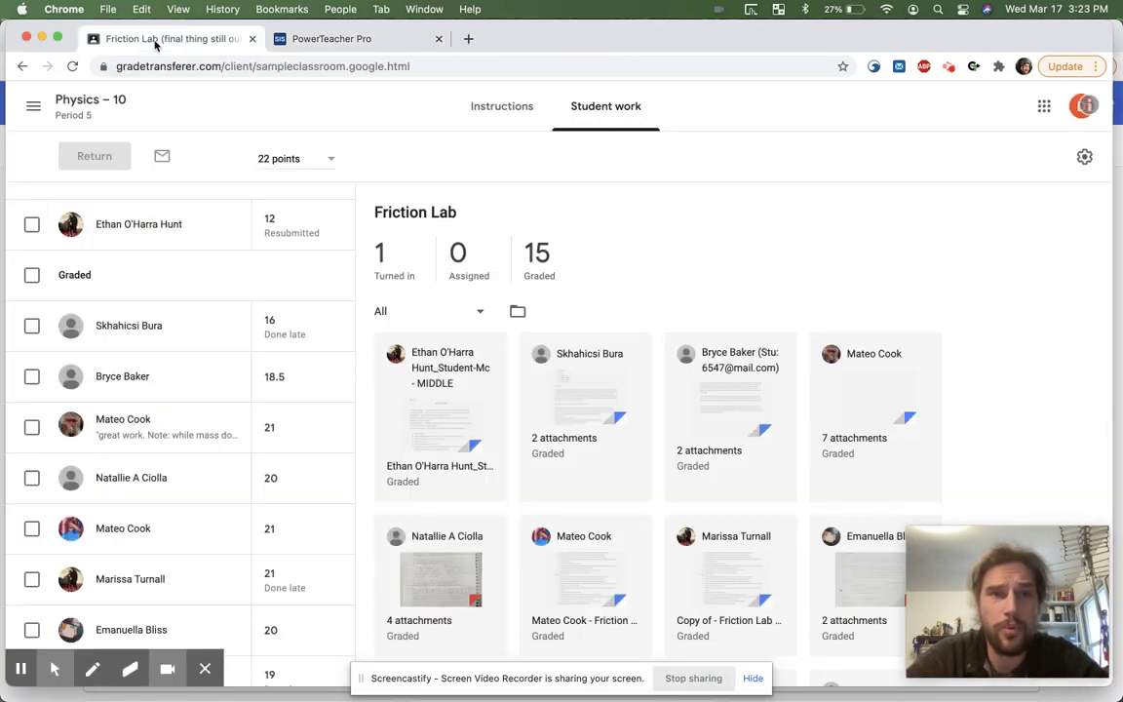
click(349, 41)
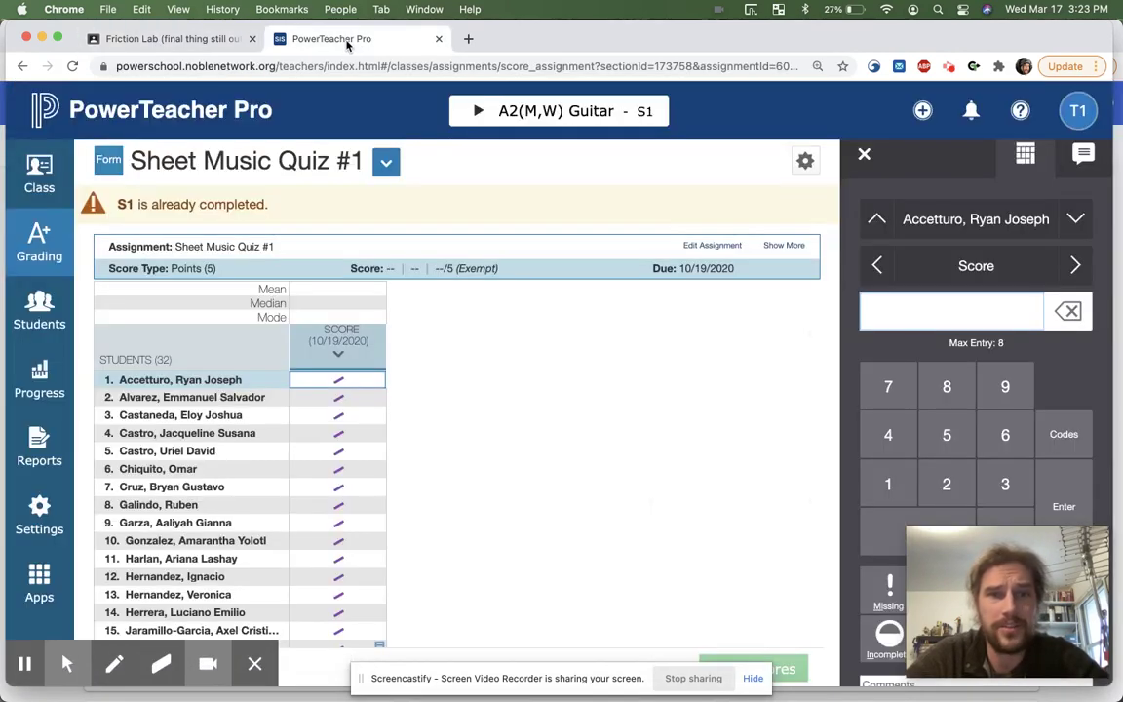
click(154, 39)
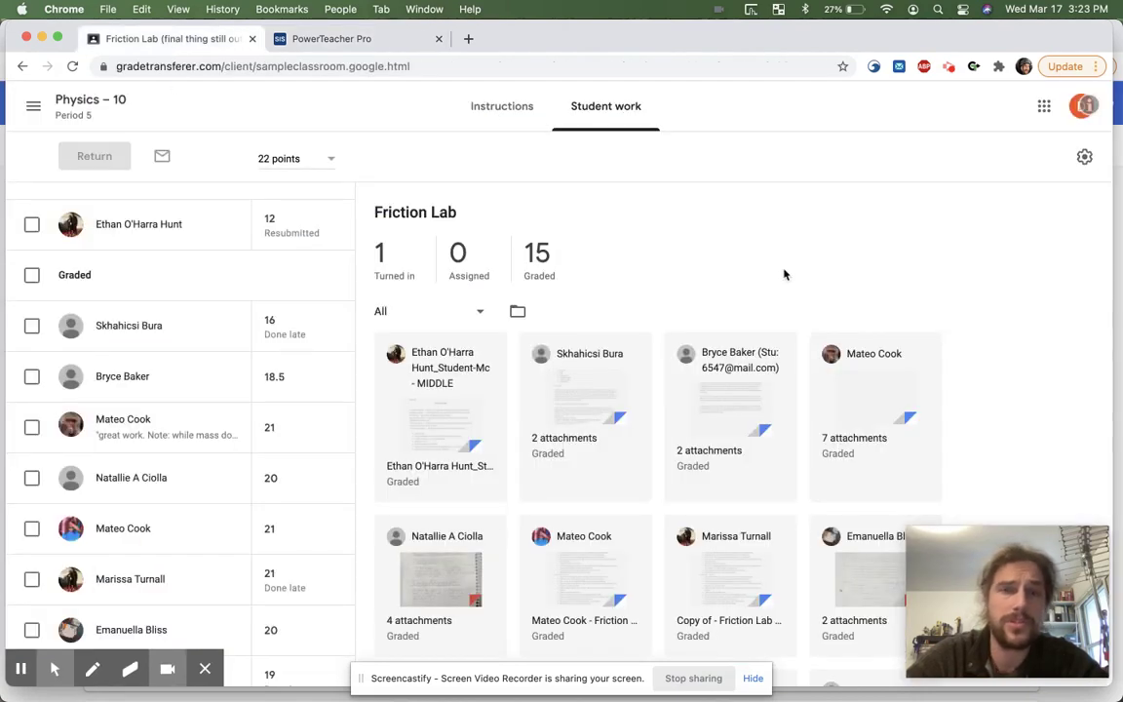
- Grab the Friction Lab student grades with the Grade Transferer extension and acknowledge the retrieved data
click(973, 66)
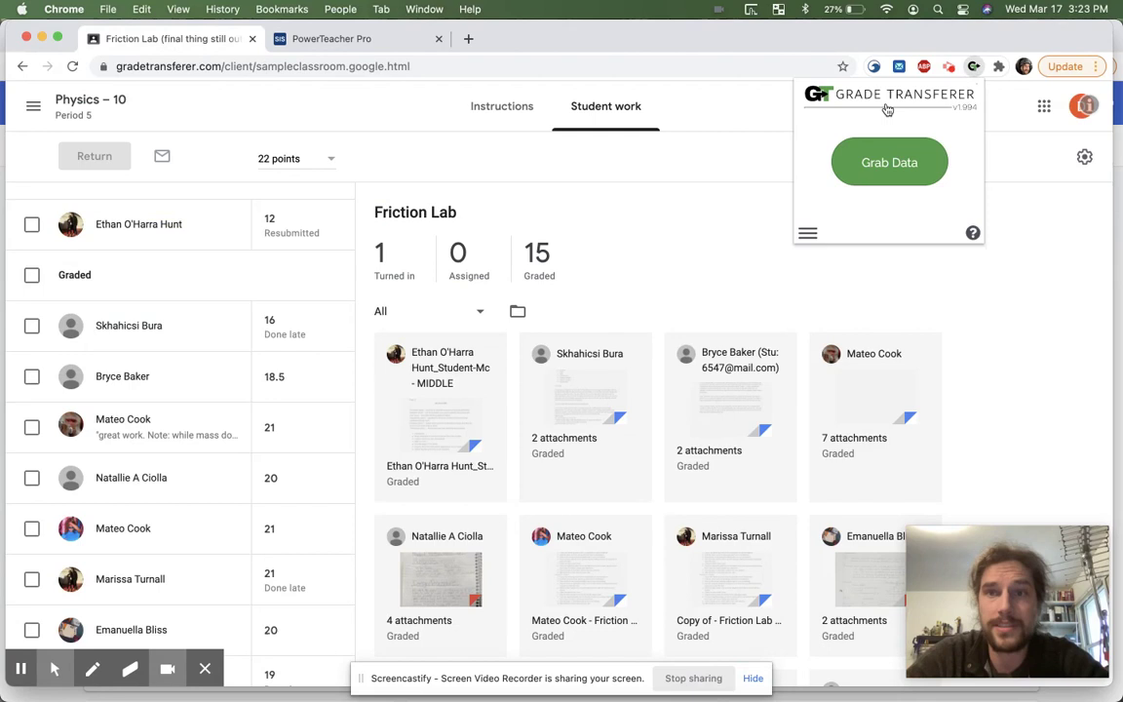
click(878, 172)
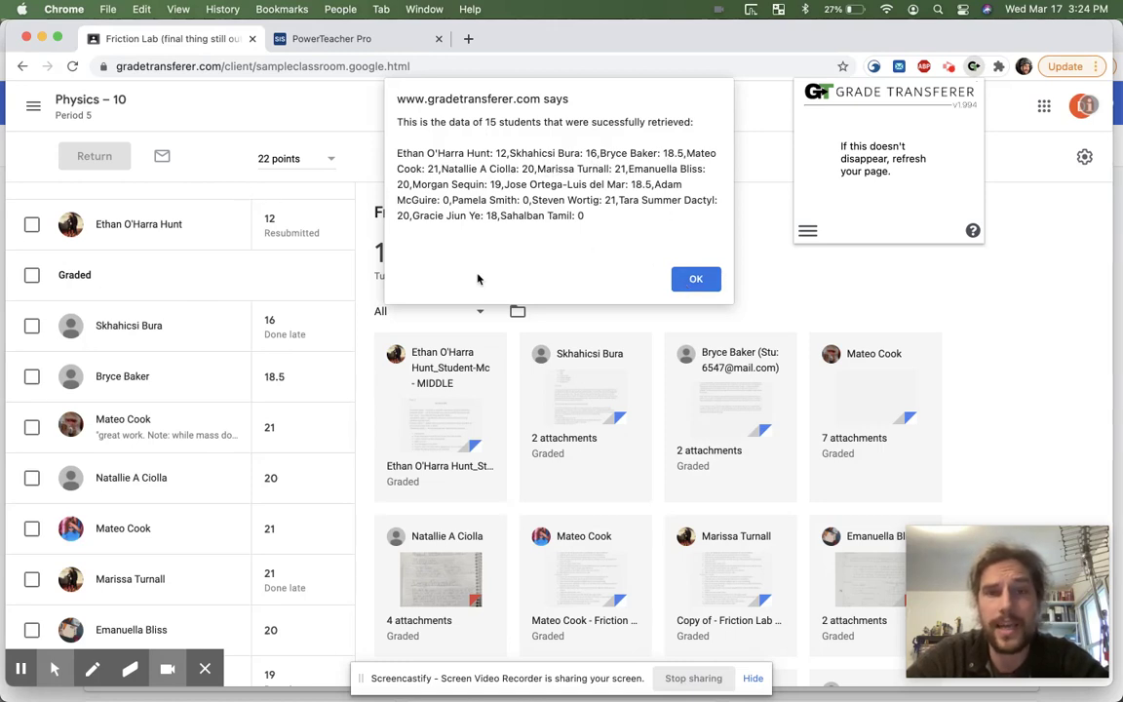
click(696, 279)
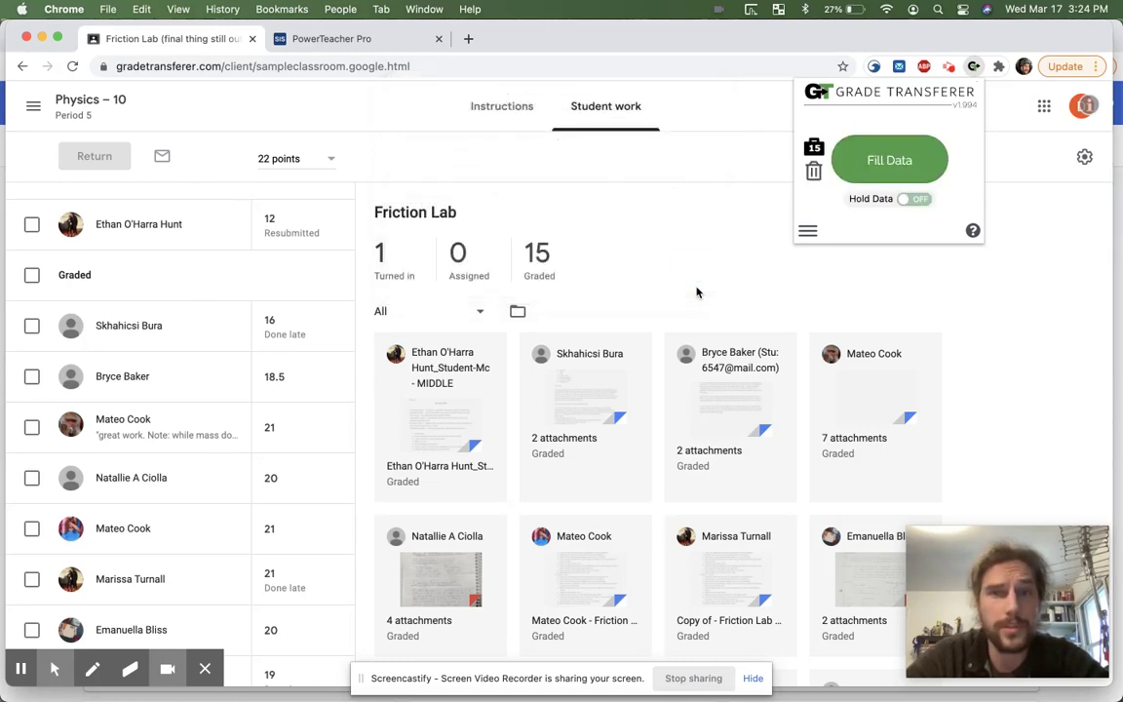
- Scale the grabbed grades from 22 to 5 points in Grade Transferer and accept the confirmation
click(809, 235)
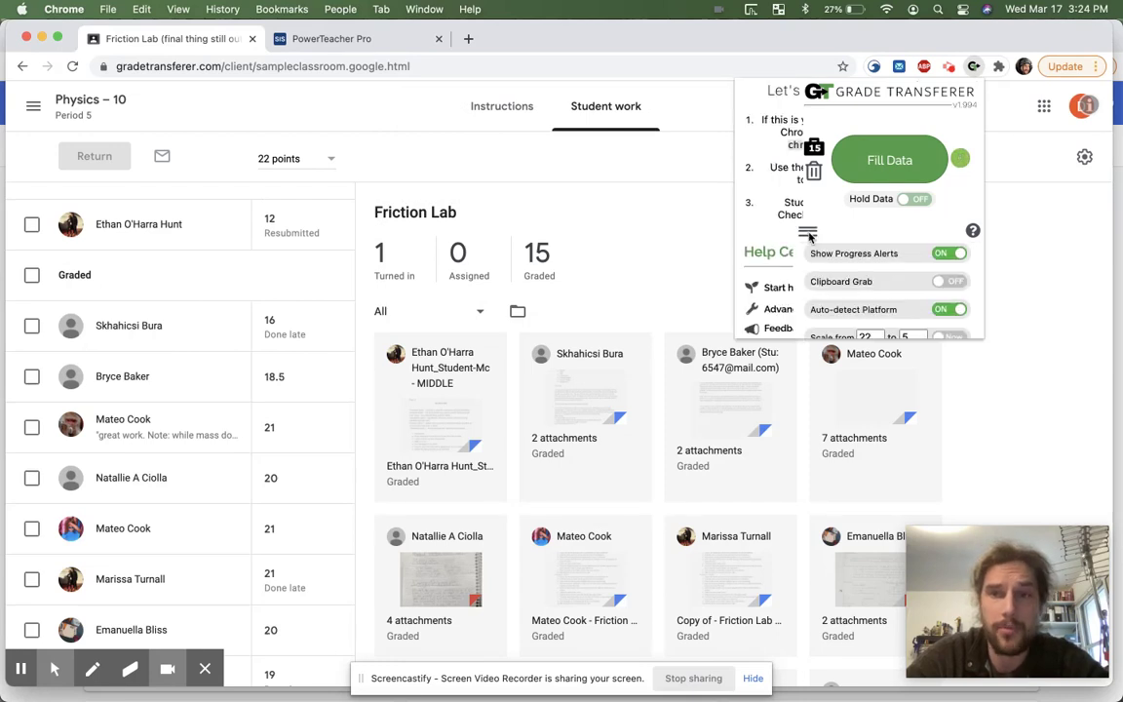
click(867, 337)
key(BackSpace)
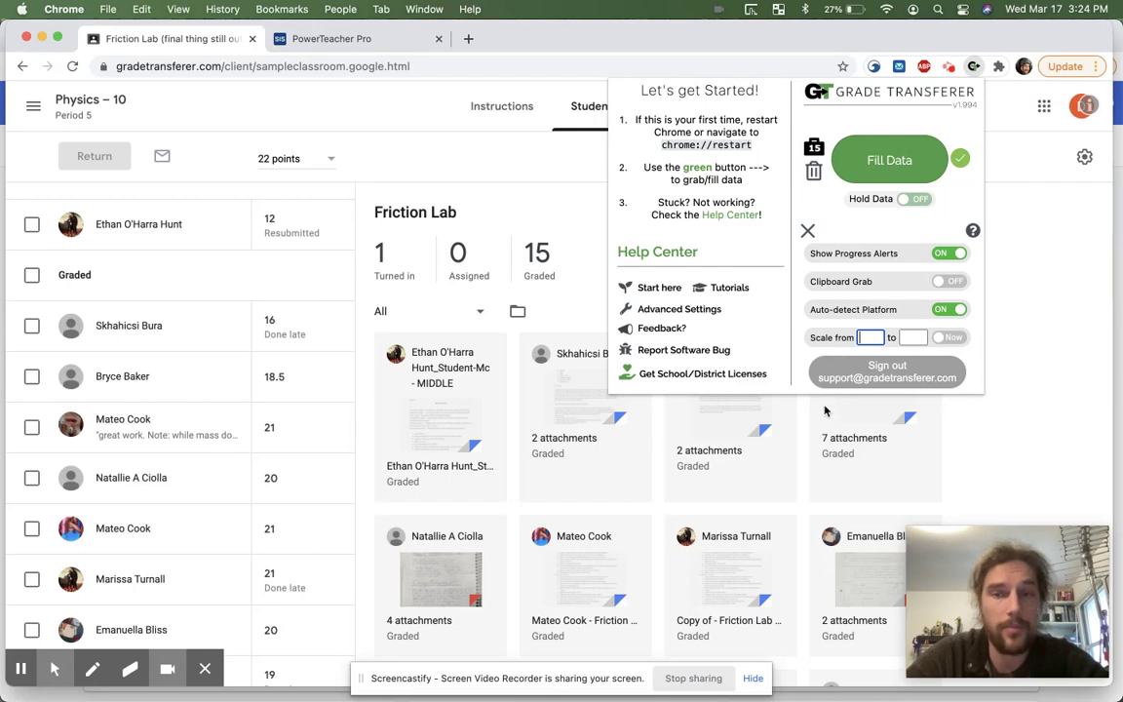
text(22)
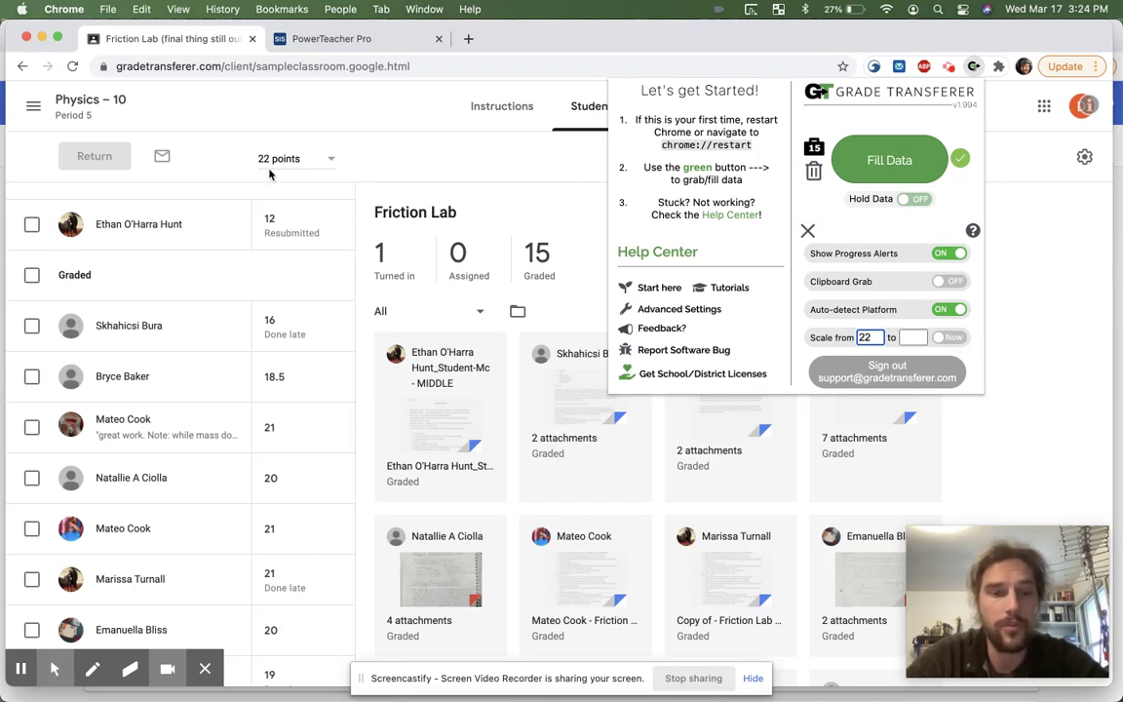
click(901, 337)
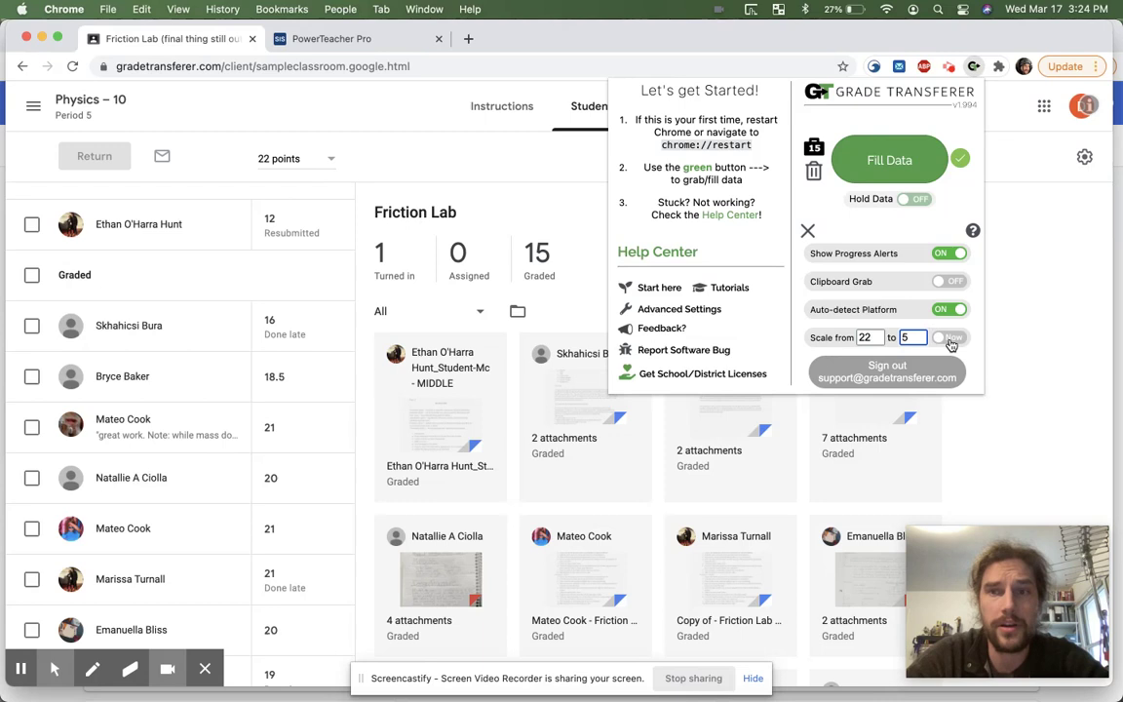
click(949, 338)
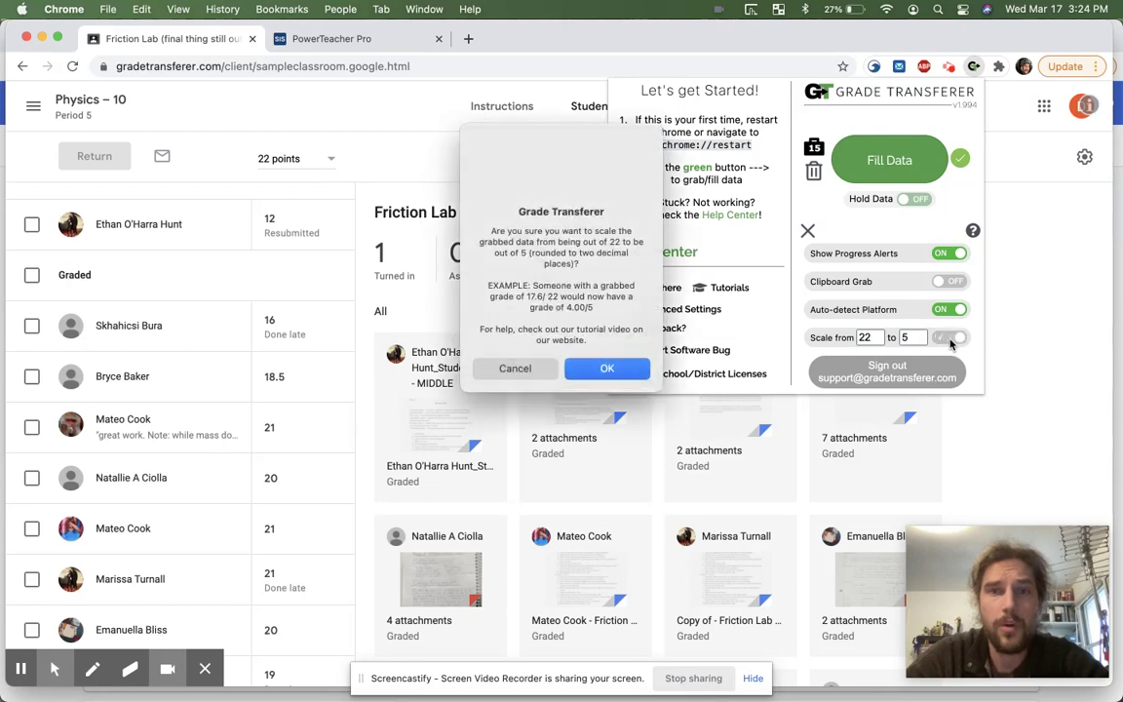
click(601, 369)
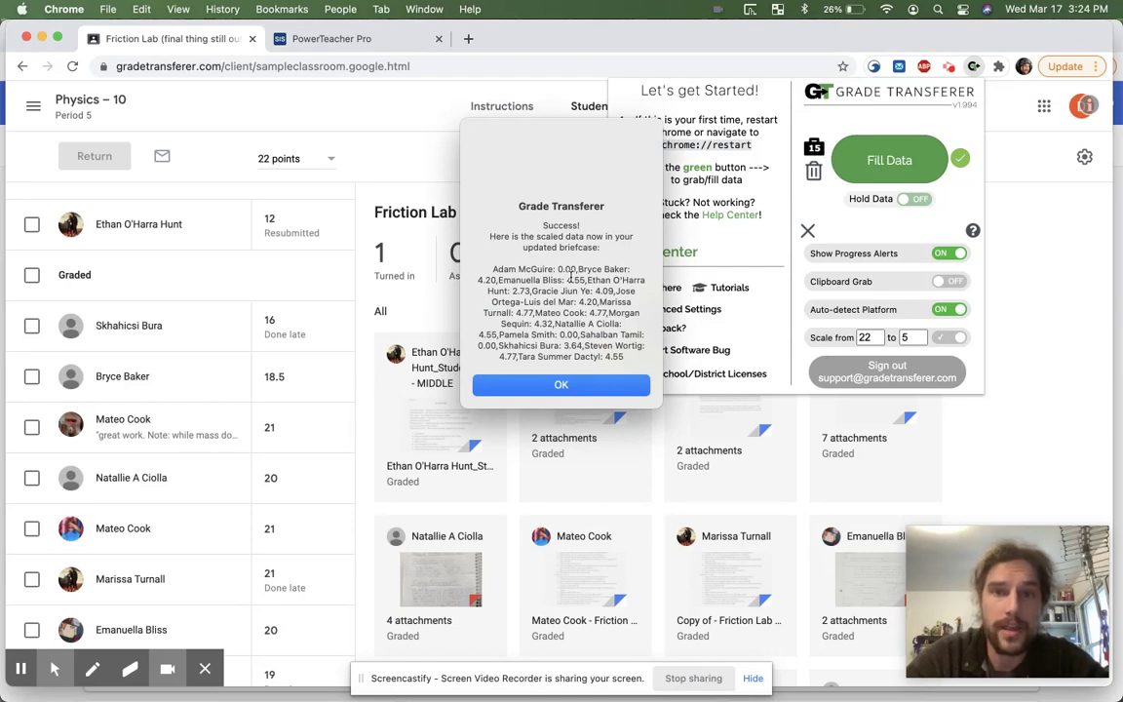
click(532, 383)
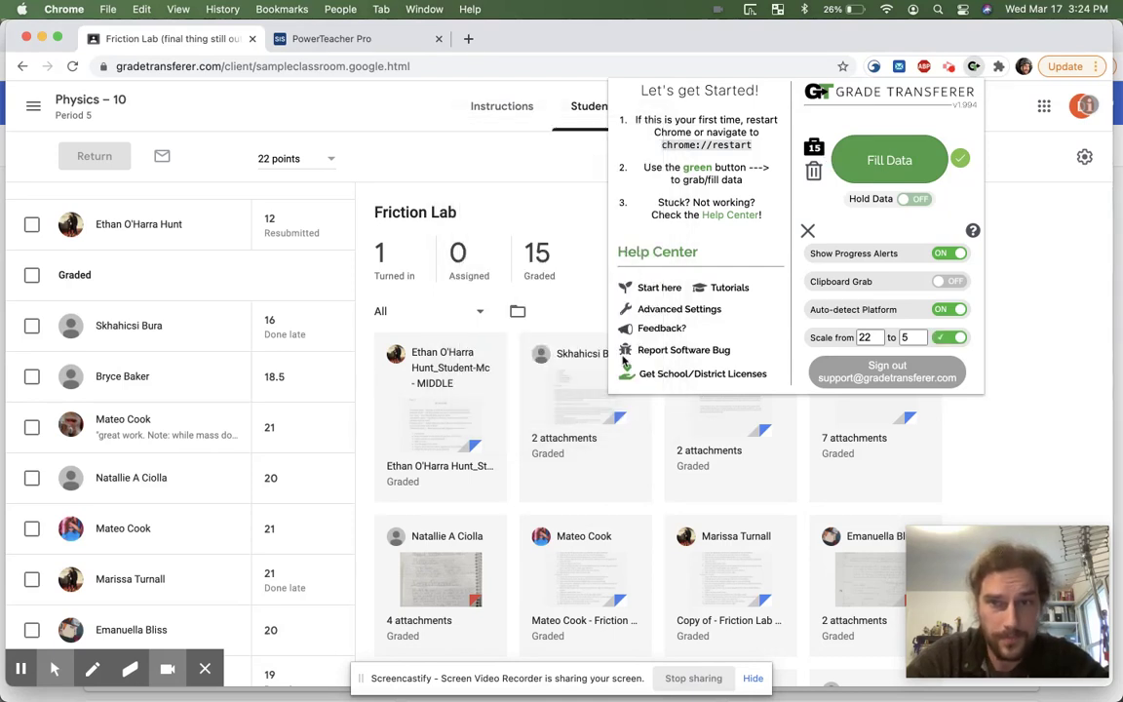
- Review the scaled grades held in Grade Transferer's storage, and open the extension on the PowerTeacher Pro quiz page
click(813, 148)
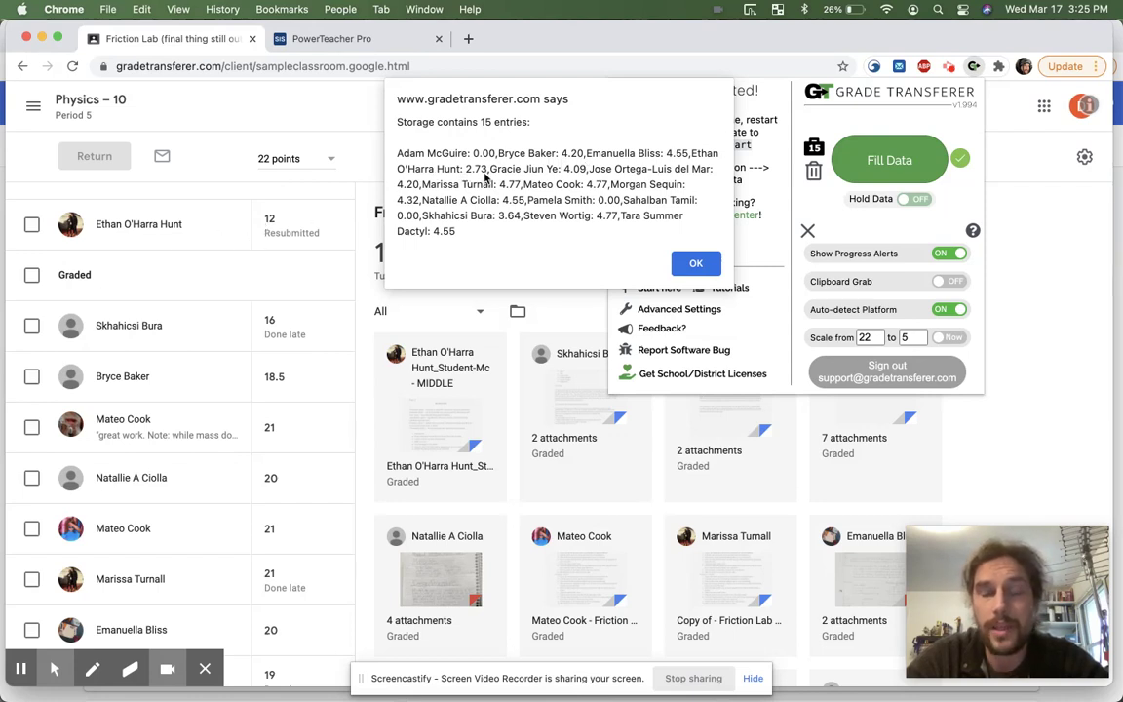
click(696, 264)
click(319, 40)
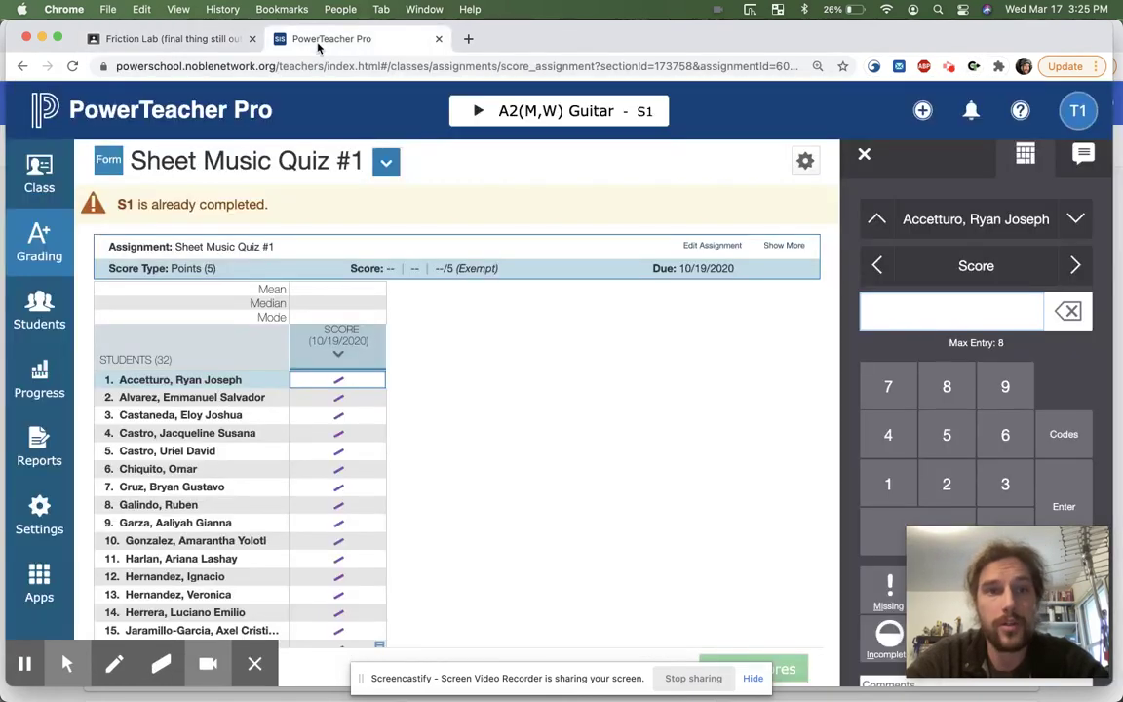
click(972, 66)
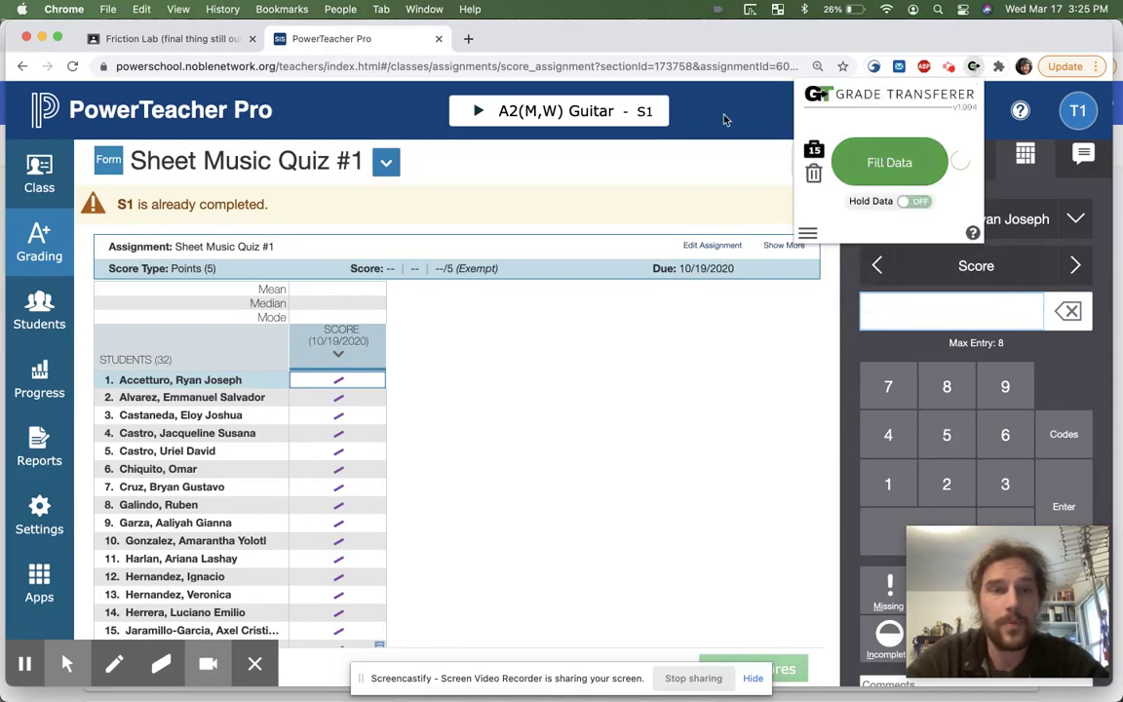
- Turn off the Scaling feature alerts/notifications in Grade Transferer's Custom Overrides and save the change
click(206, 39)
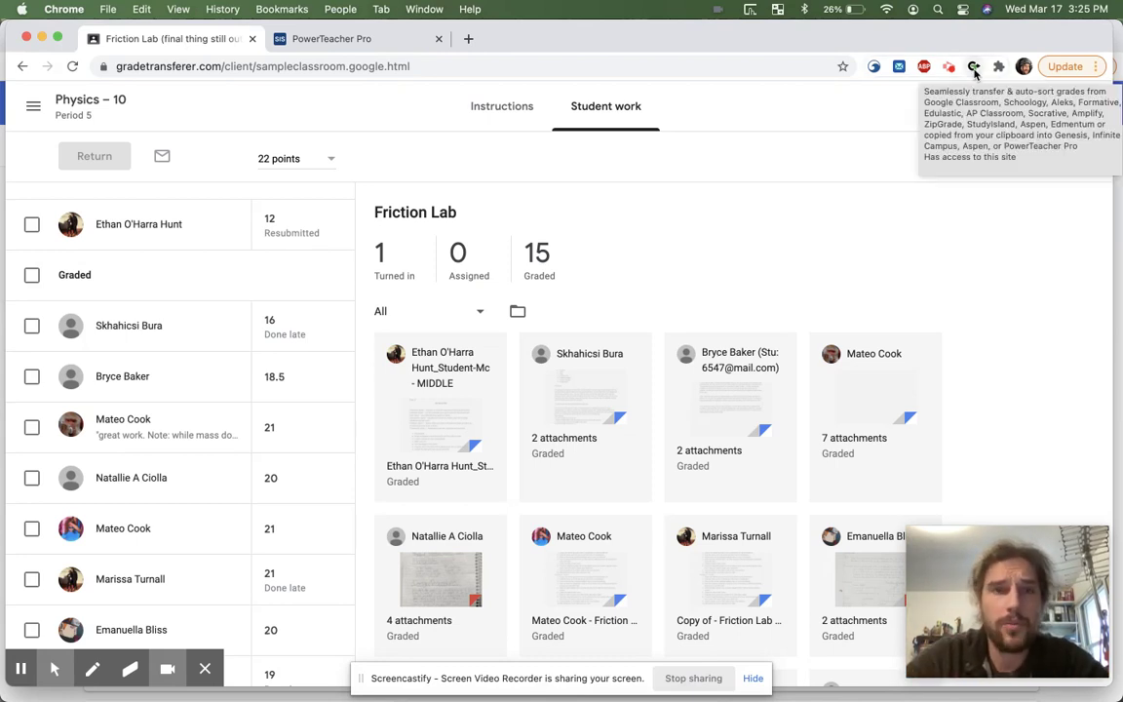
click(974, 68)
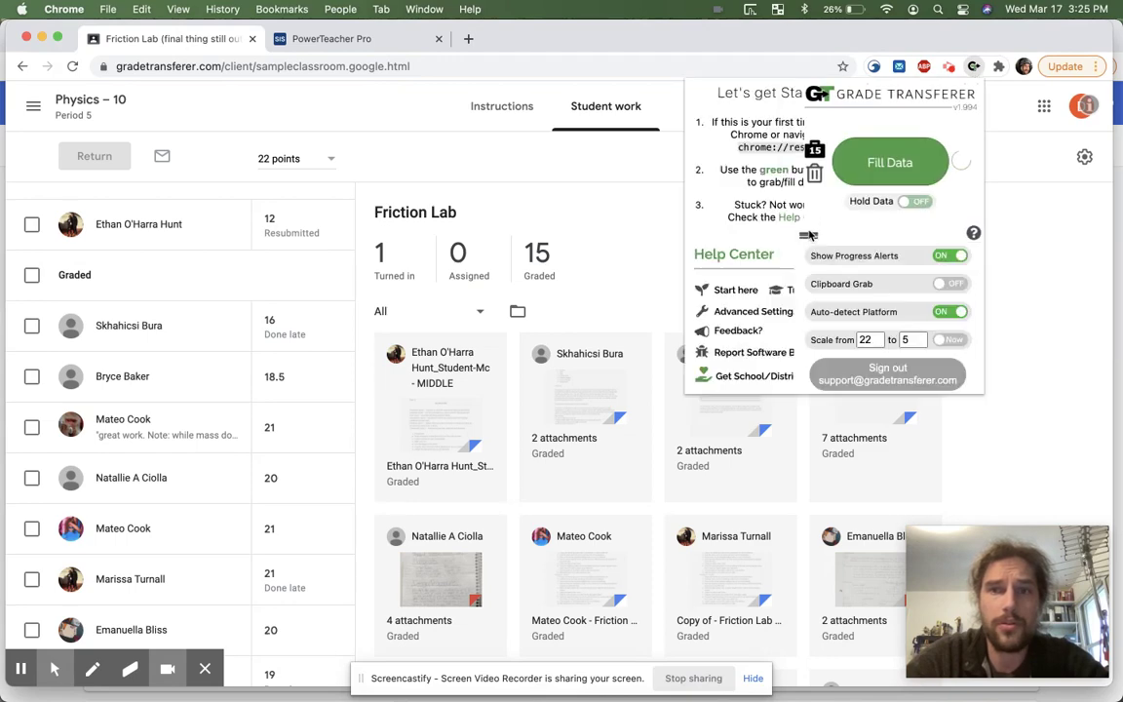
click(676, 312)
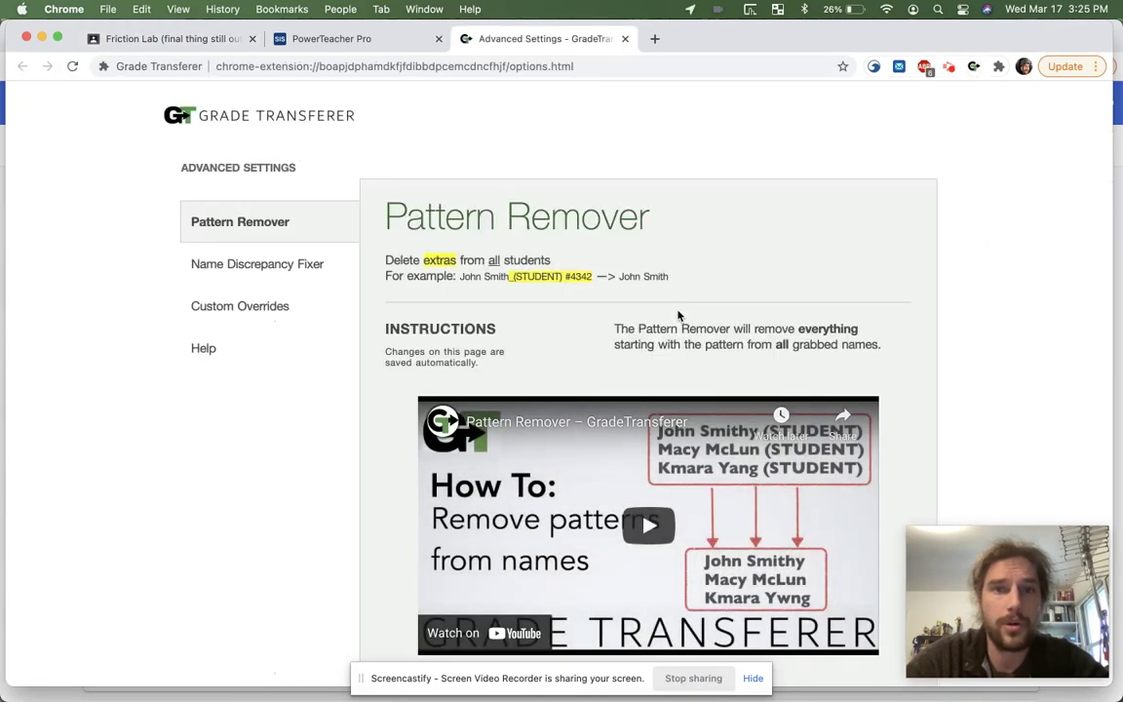
click(240, 308)
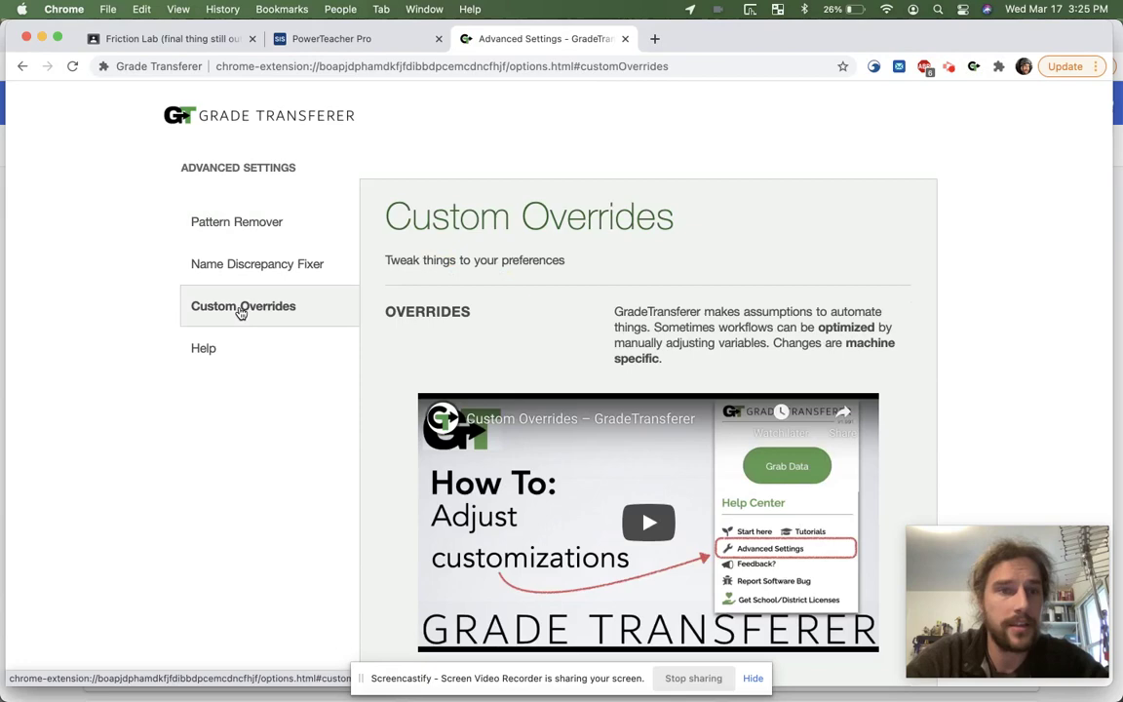
scroll(527, 386, down, 6)
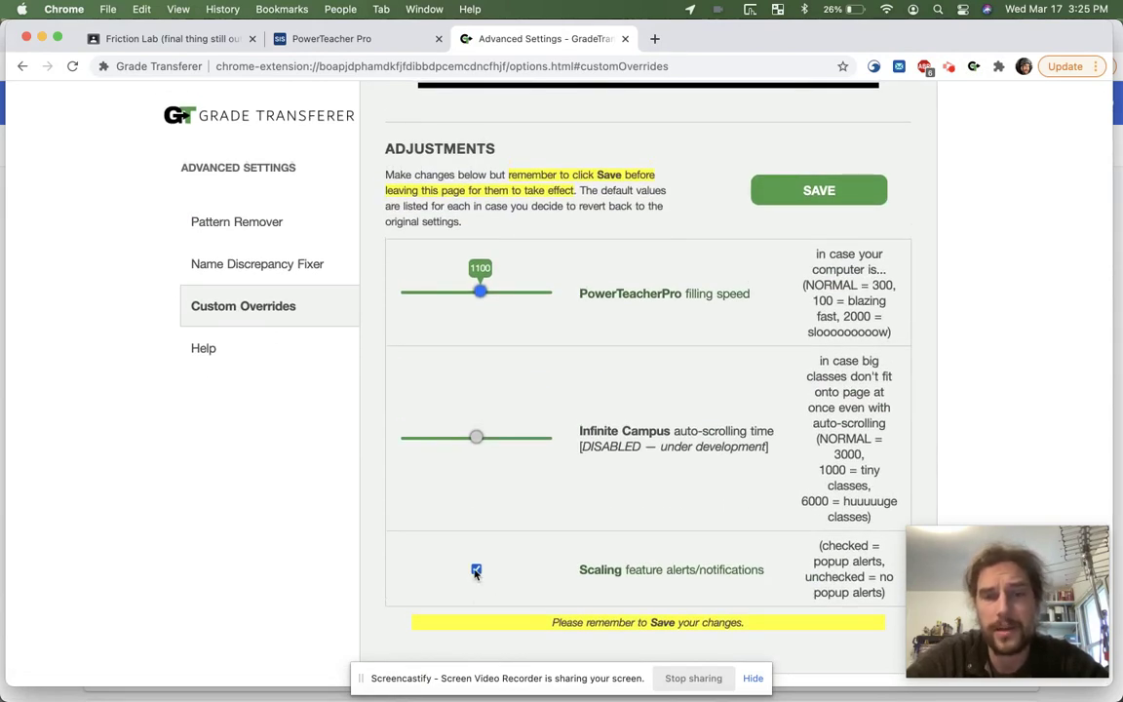
click(820, 190)
click(681, 222)
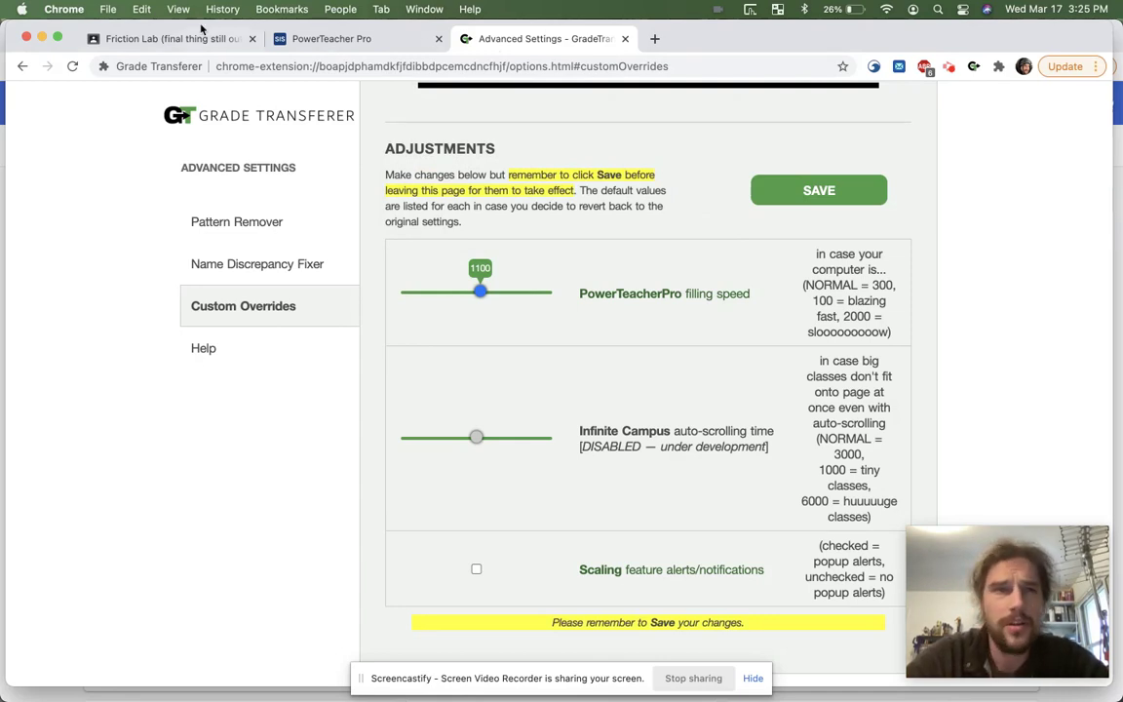
- Clear Grade Transferer's stored data on the Friction Lab page and grab the student grades again
click(172, 39)
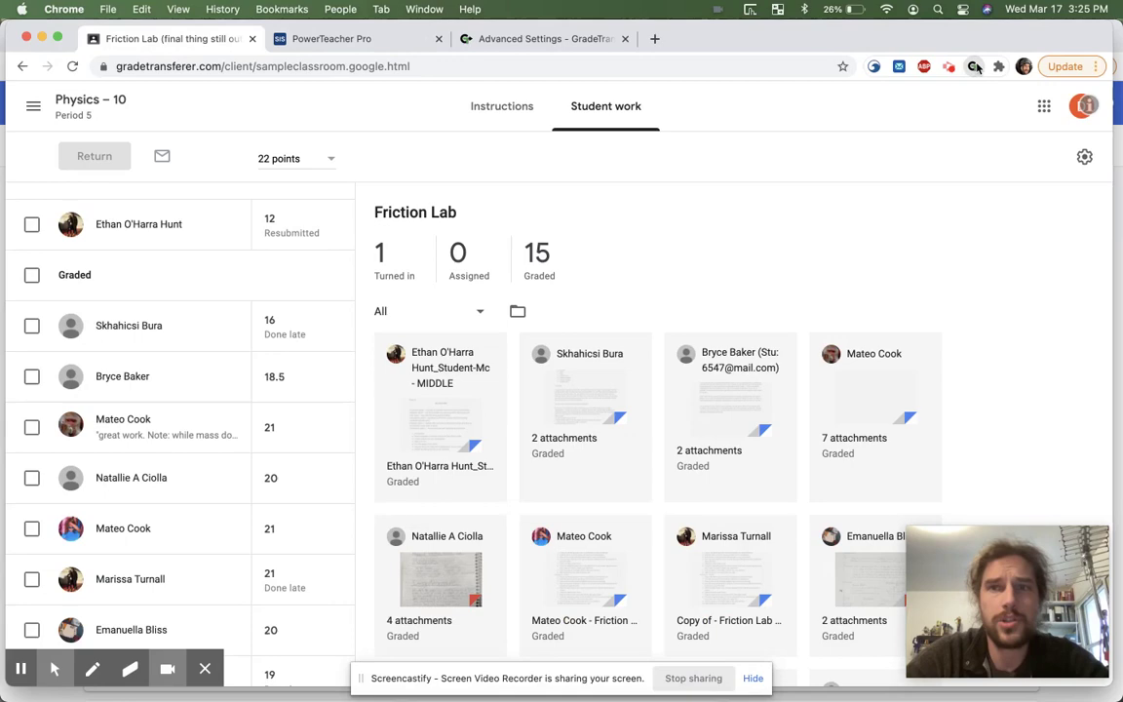
click(972, 66)
click(814, 175)
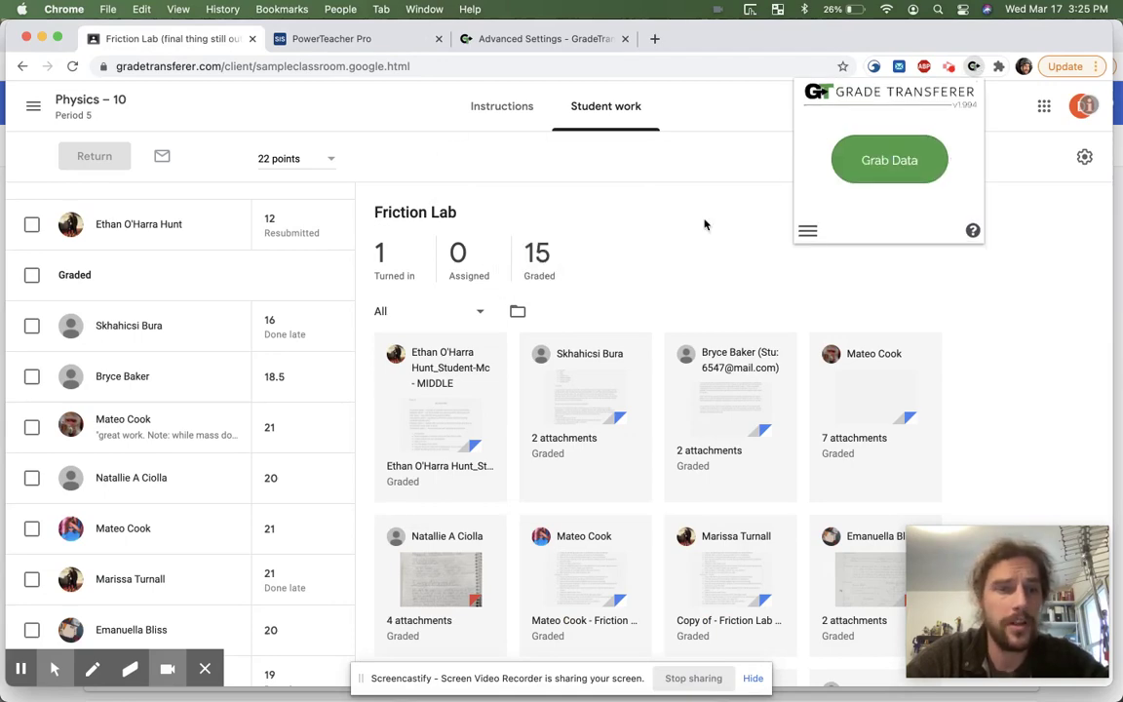
click(884, 164)
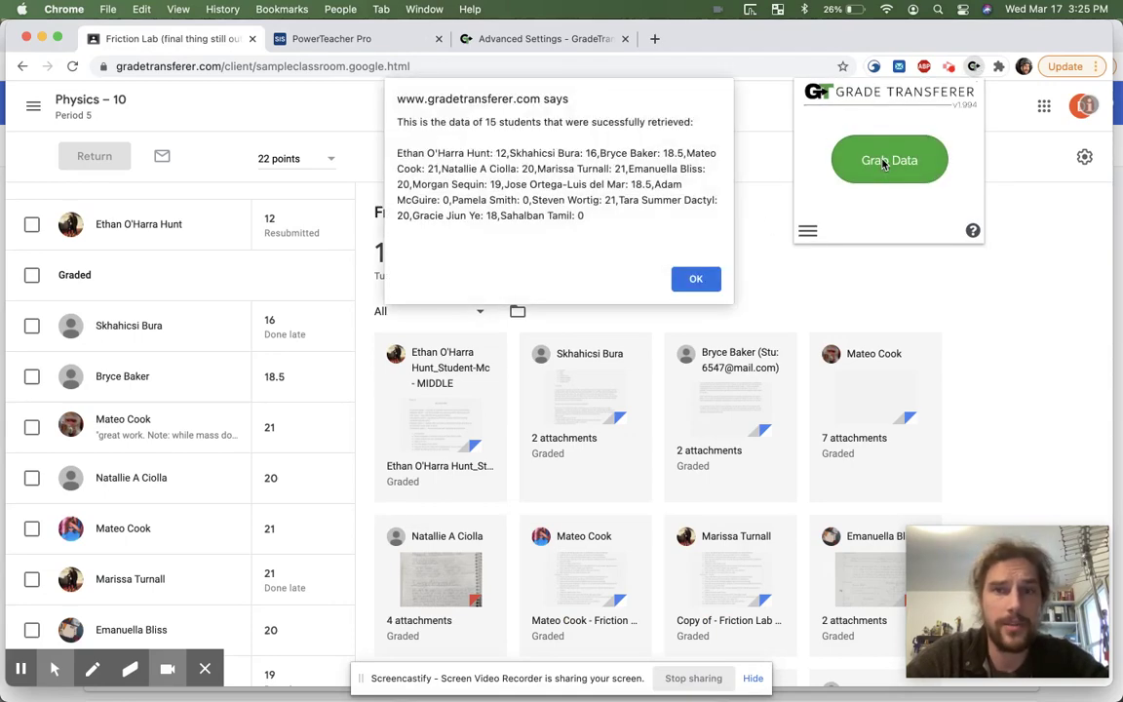
click(707, 283)
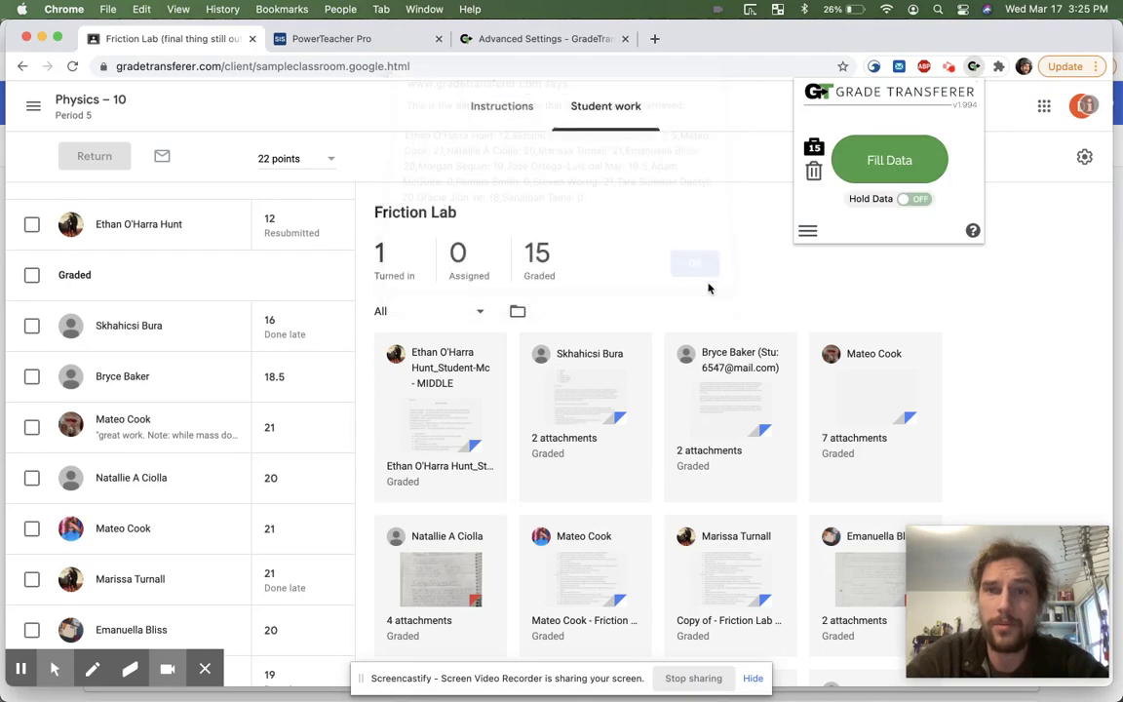
- Scale the newly grabbed grades from 22 to 5 points, and recheck the scaling alerts override in Advanced Settings
click(807, 230)
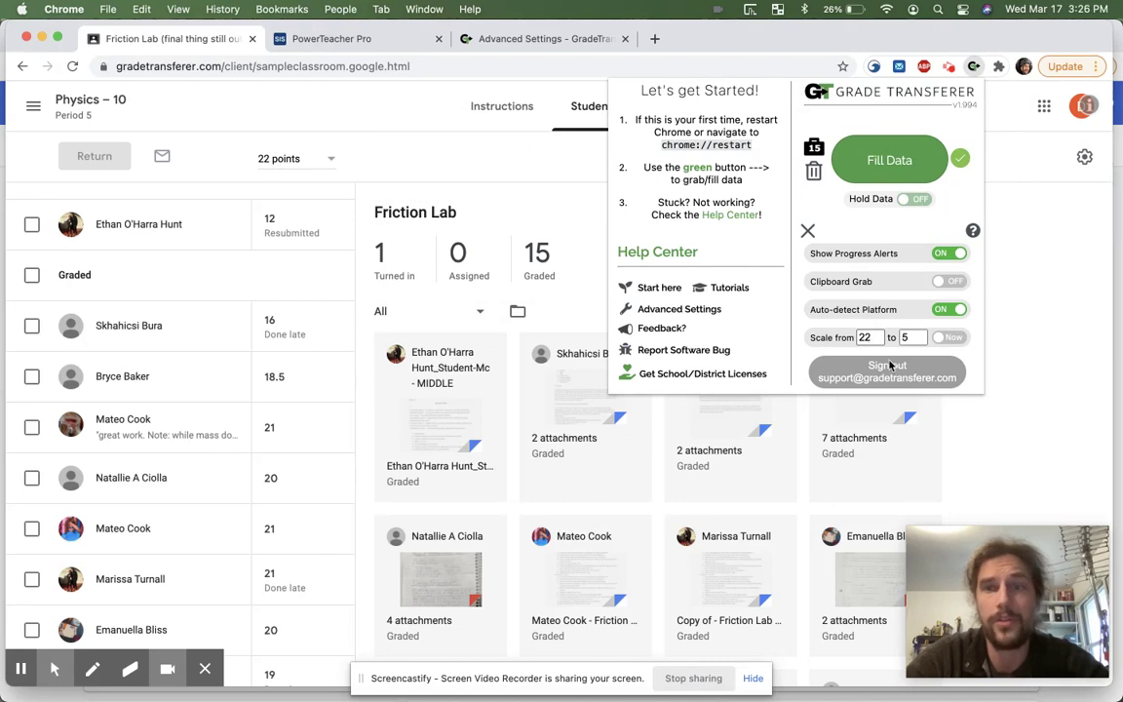
click(944, 339)
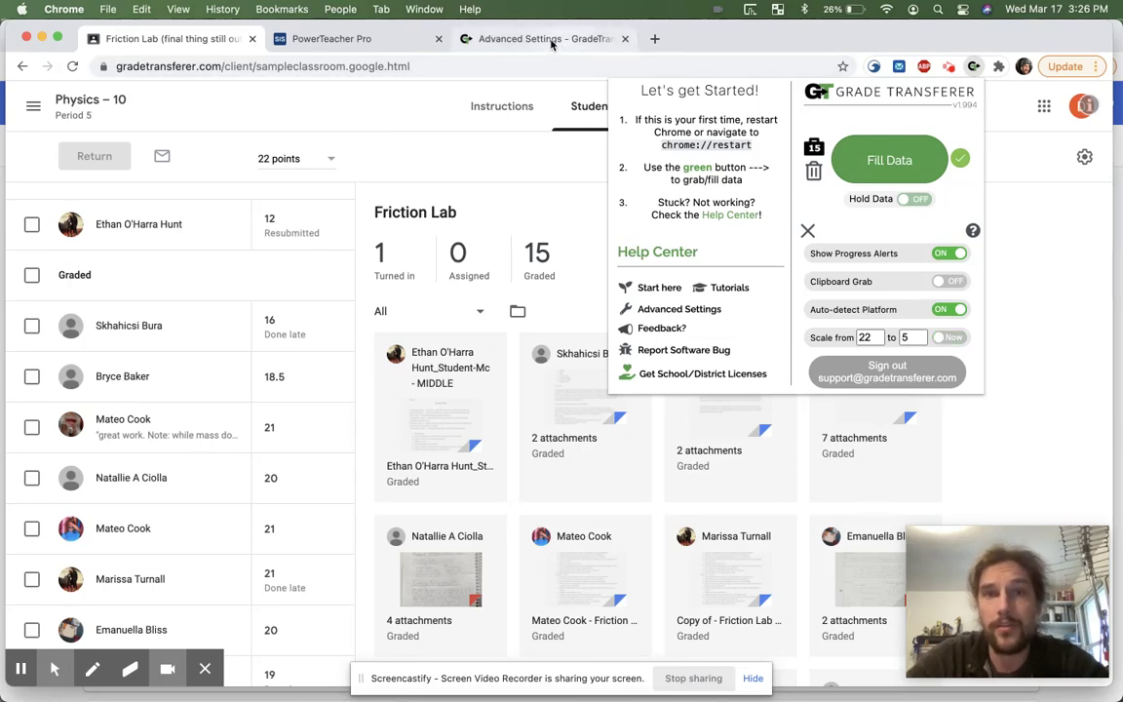
click(499, 39)
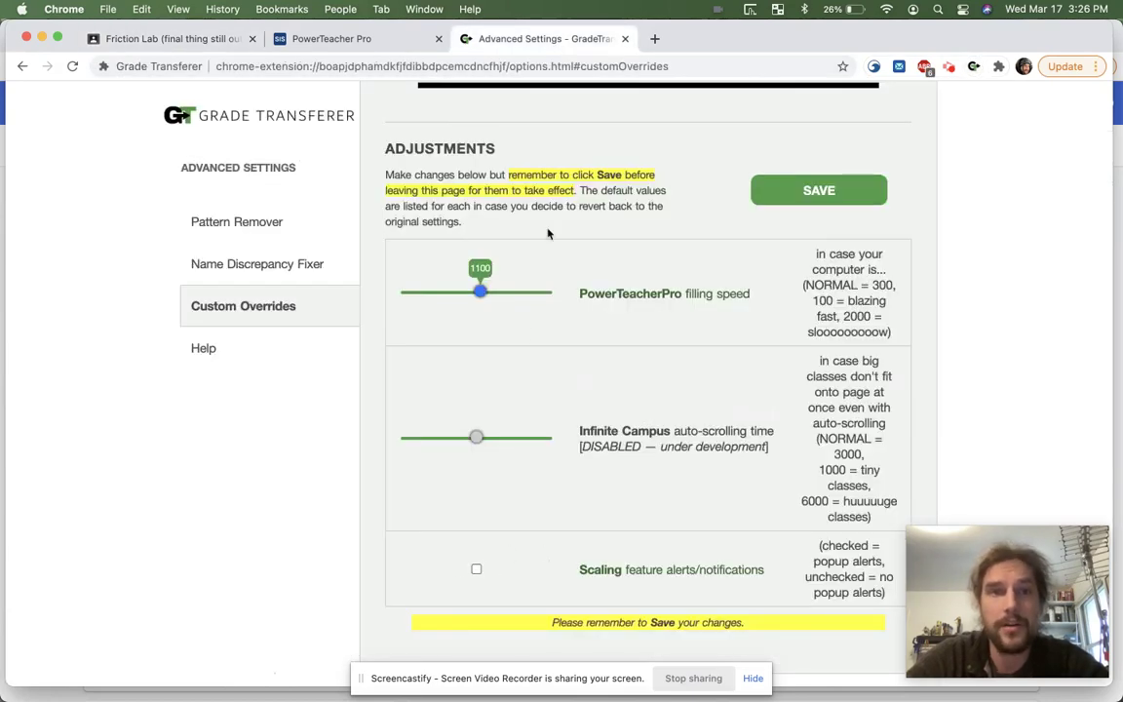
click(153, 44)
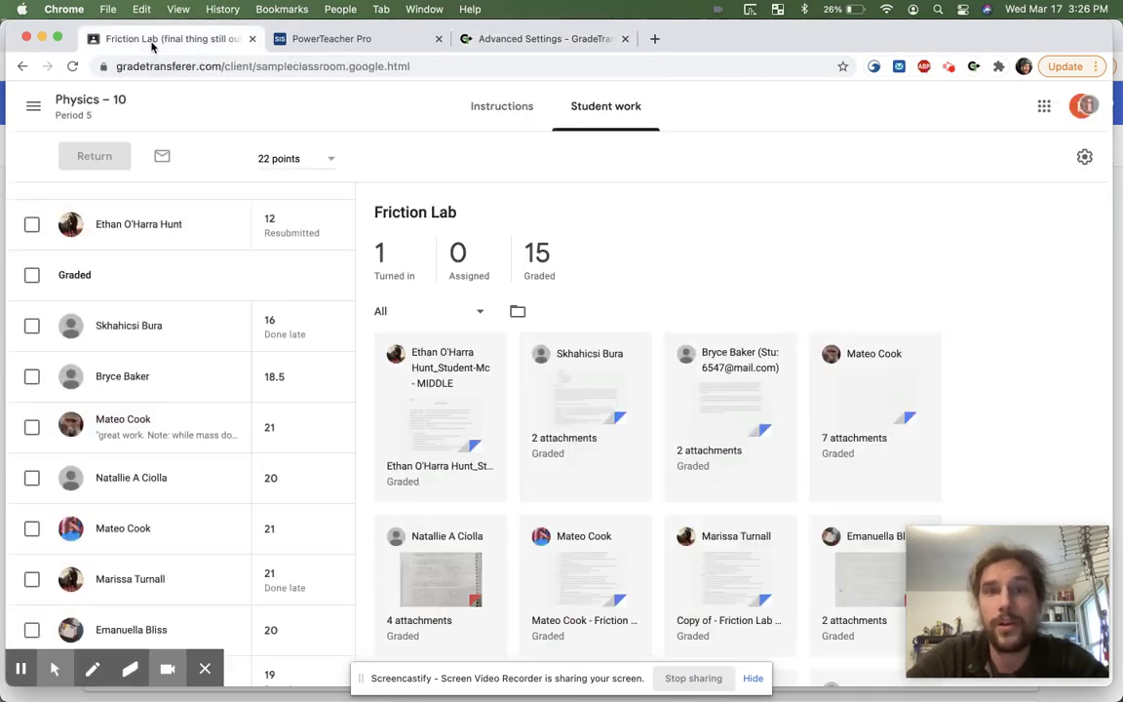
- Examine the scaled grades stored in Grade Transferer, and reopen the extension's scaling options
click(947, 69)
click(814, 149)
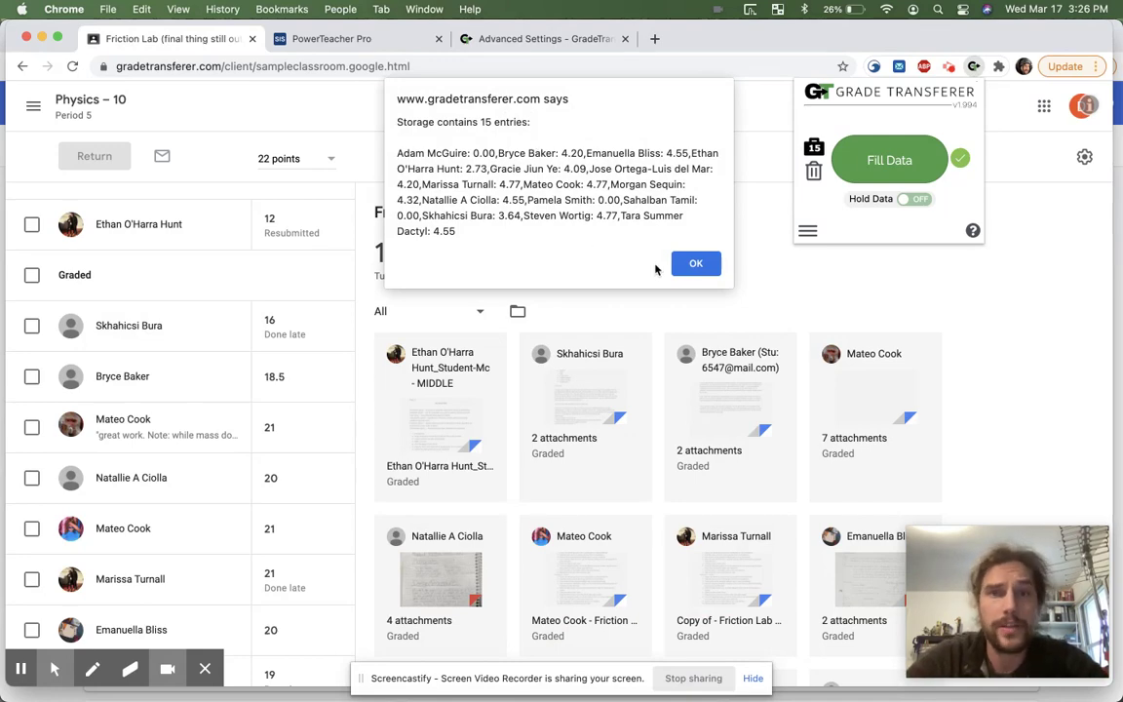
click(695, 263)
click(807, 238)
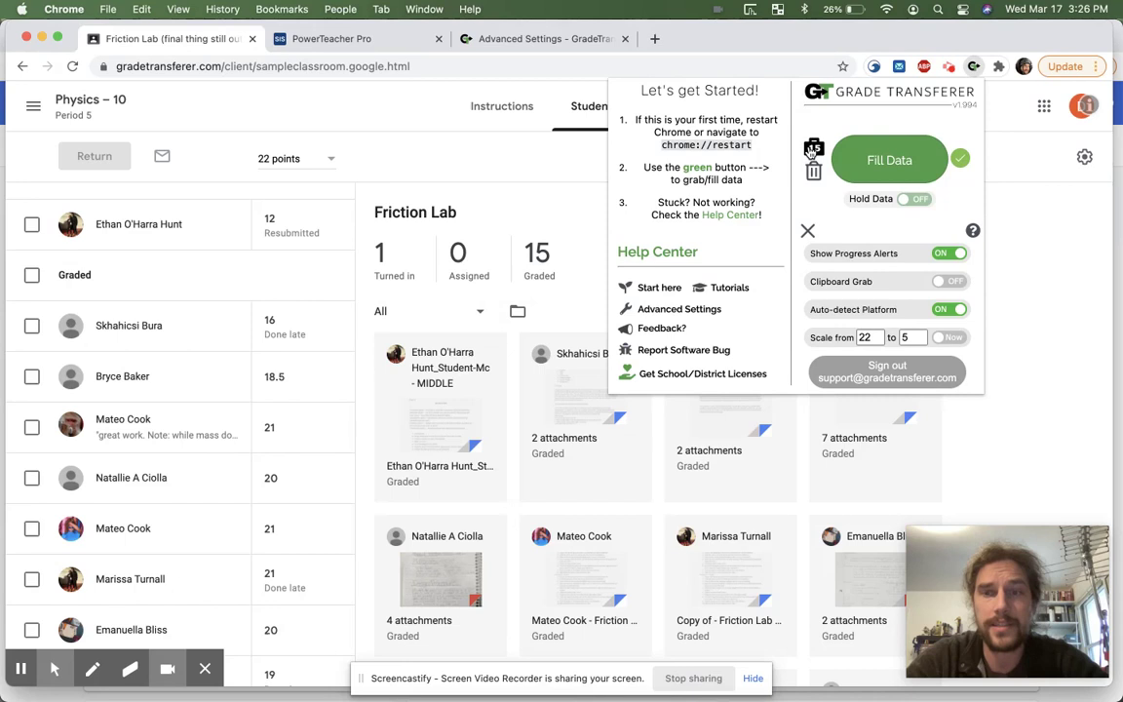
- Scale the stored Friction Lab grades from 5 to 100 points in Grade Transferer, and review the stored entries
double_click(865, 336)
text(5)
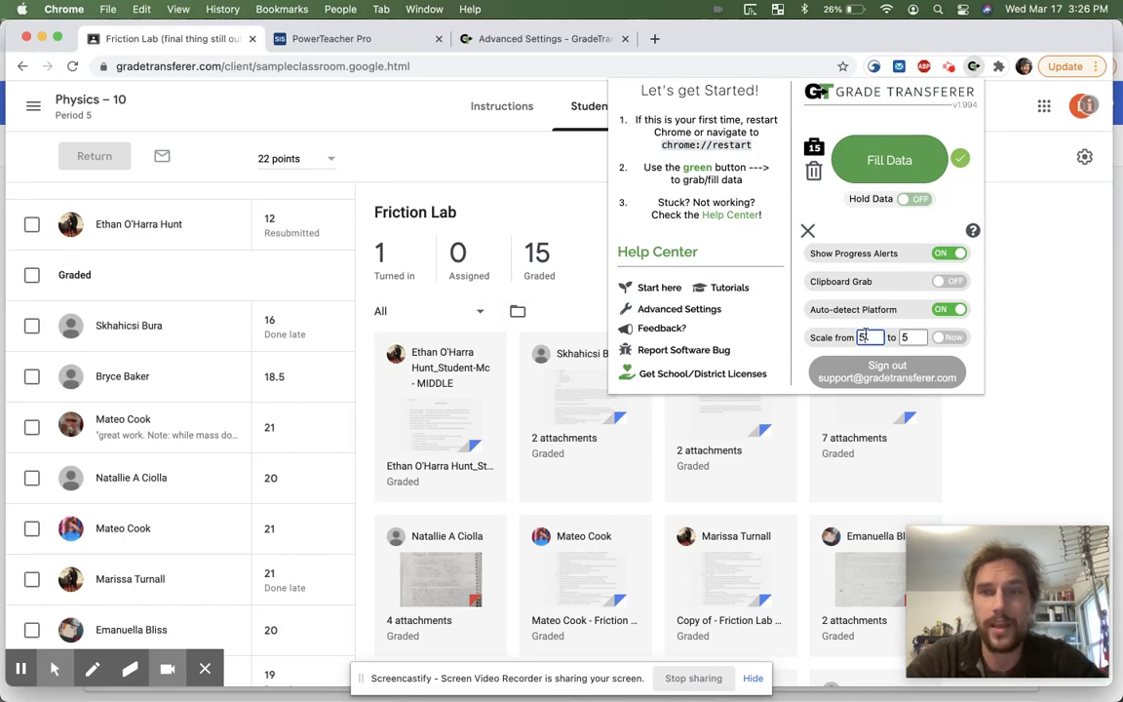
double_click(909, 336)
key(BackSpace)
text(100)
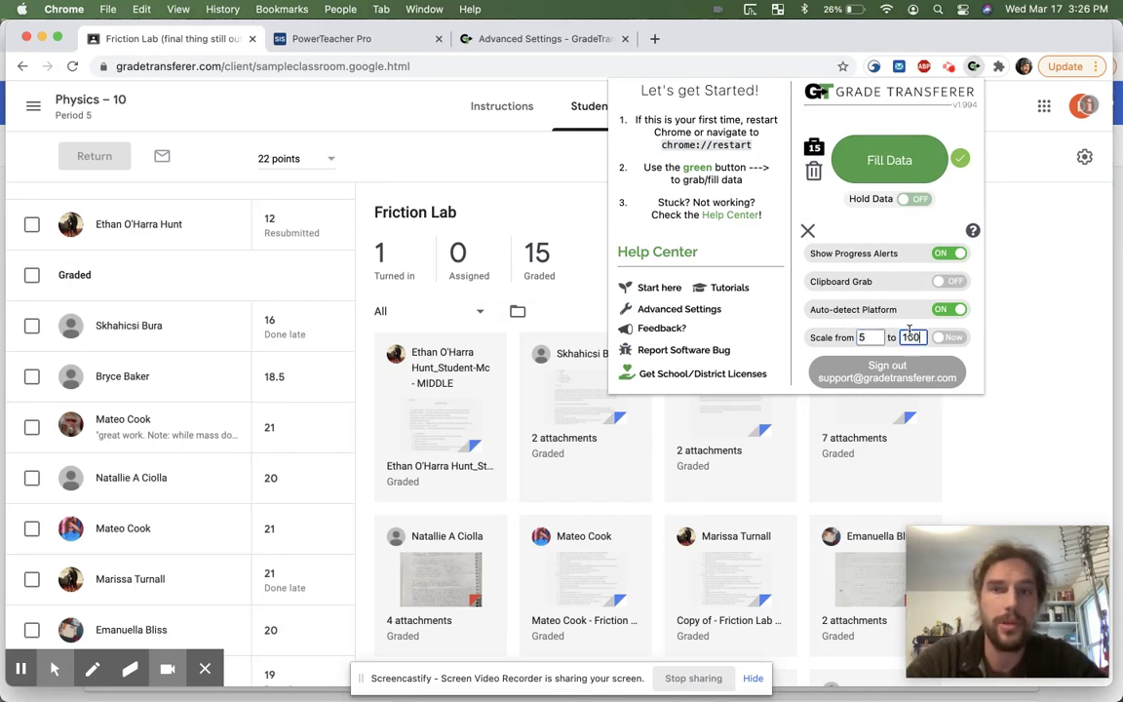
click(941, 336)
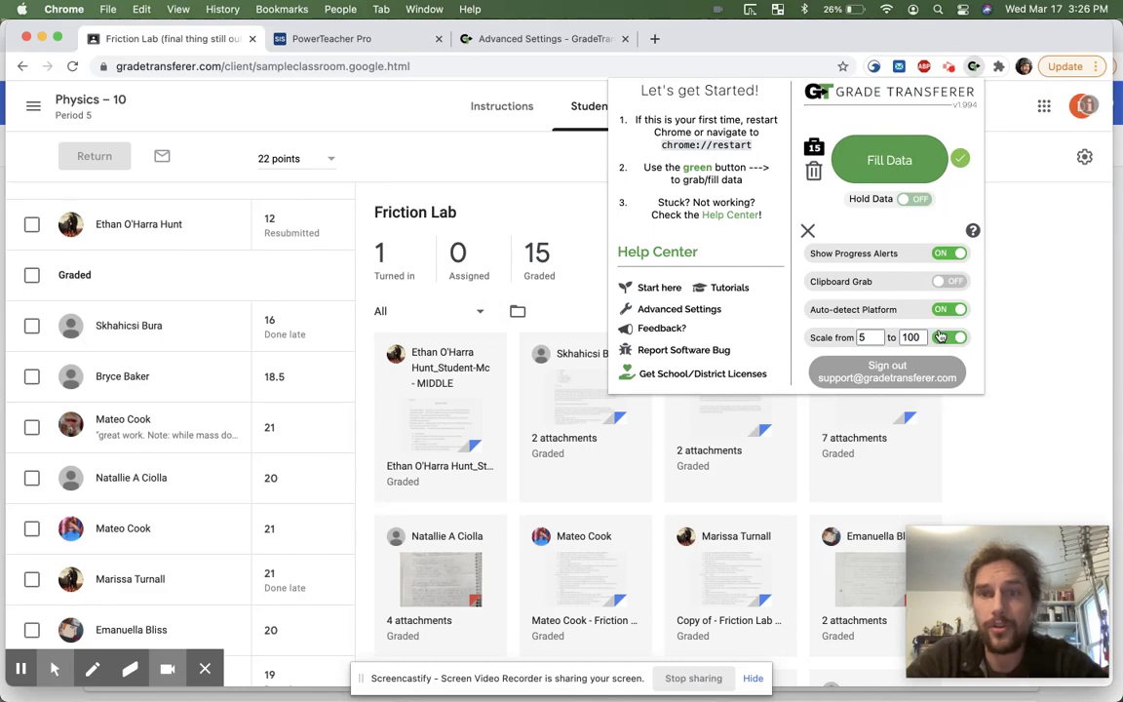
click(814, 151)
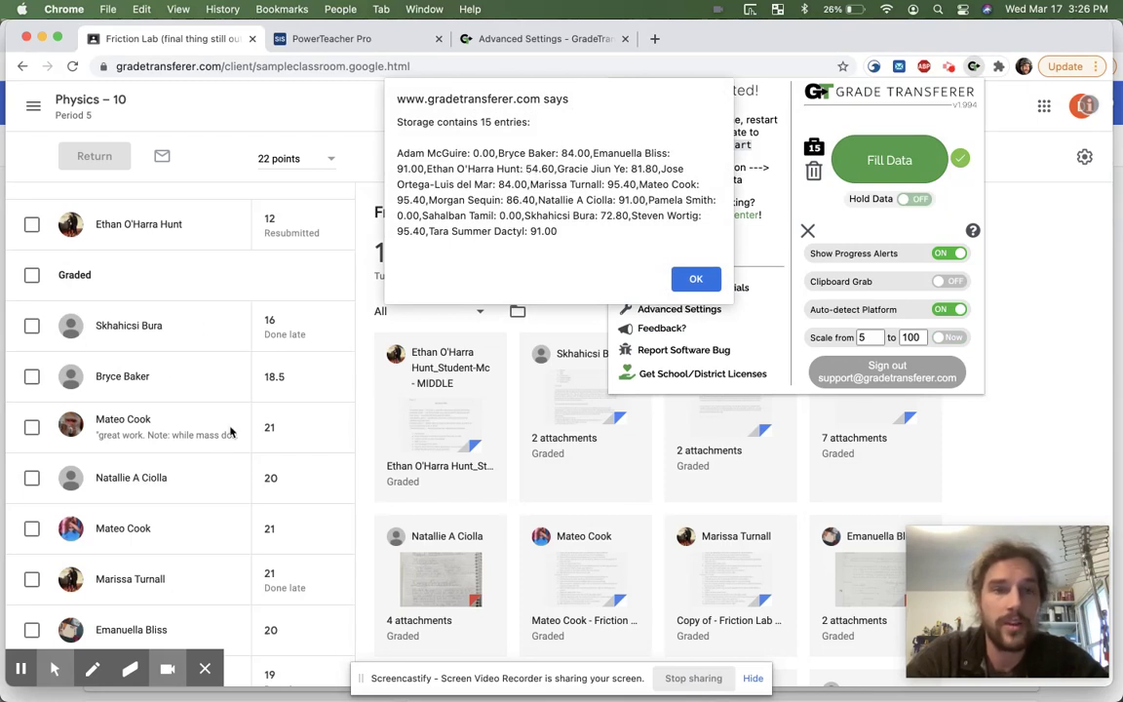
click(696, 281)
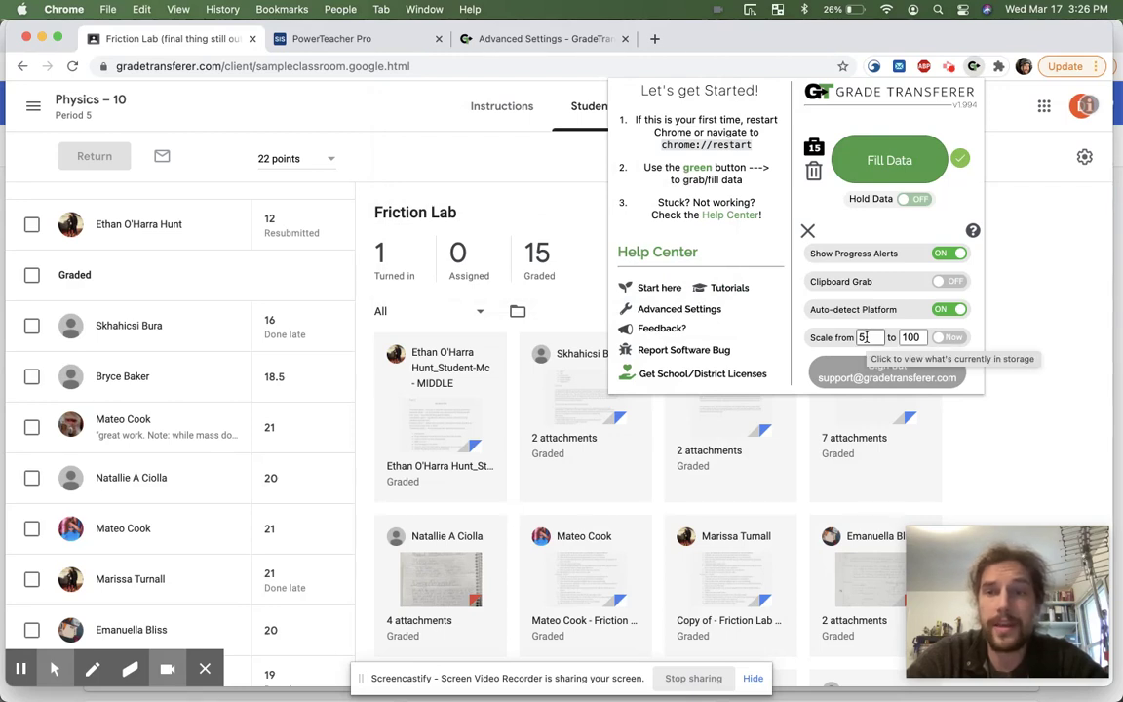
- Scale the stored grades again, from 100 to 20 points
click(923, 335)
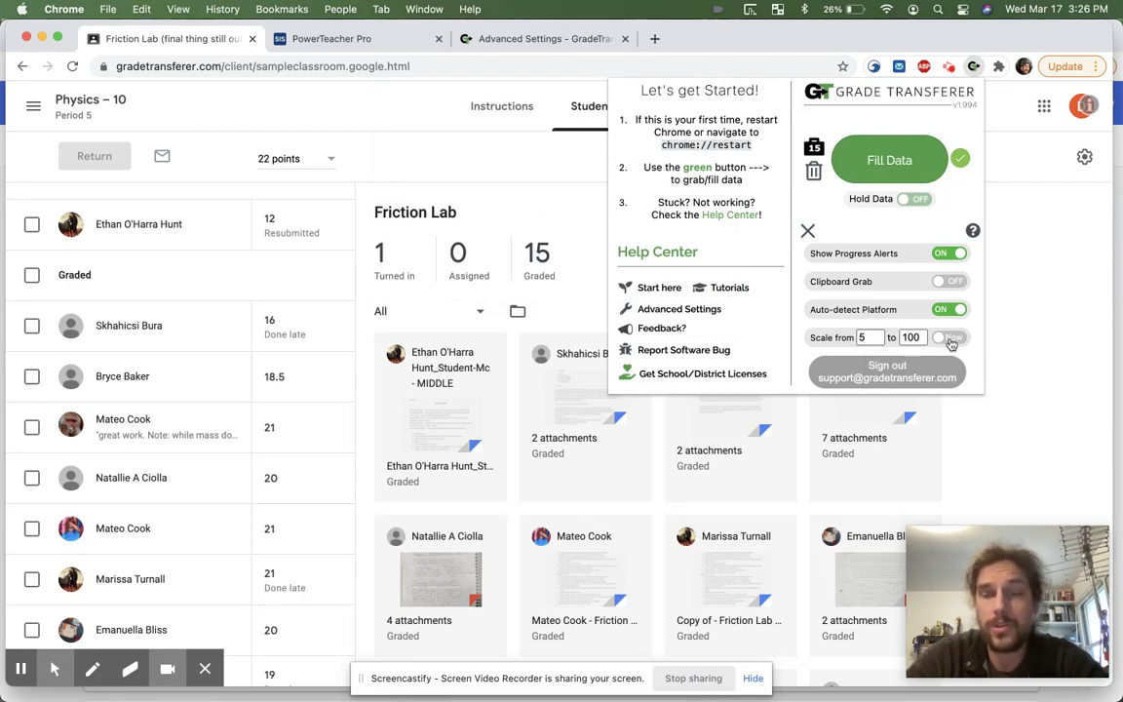
click(869, 336)
key(BackSpace)
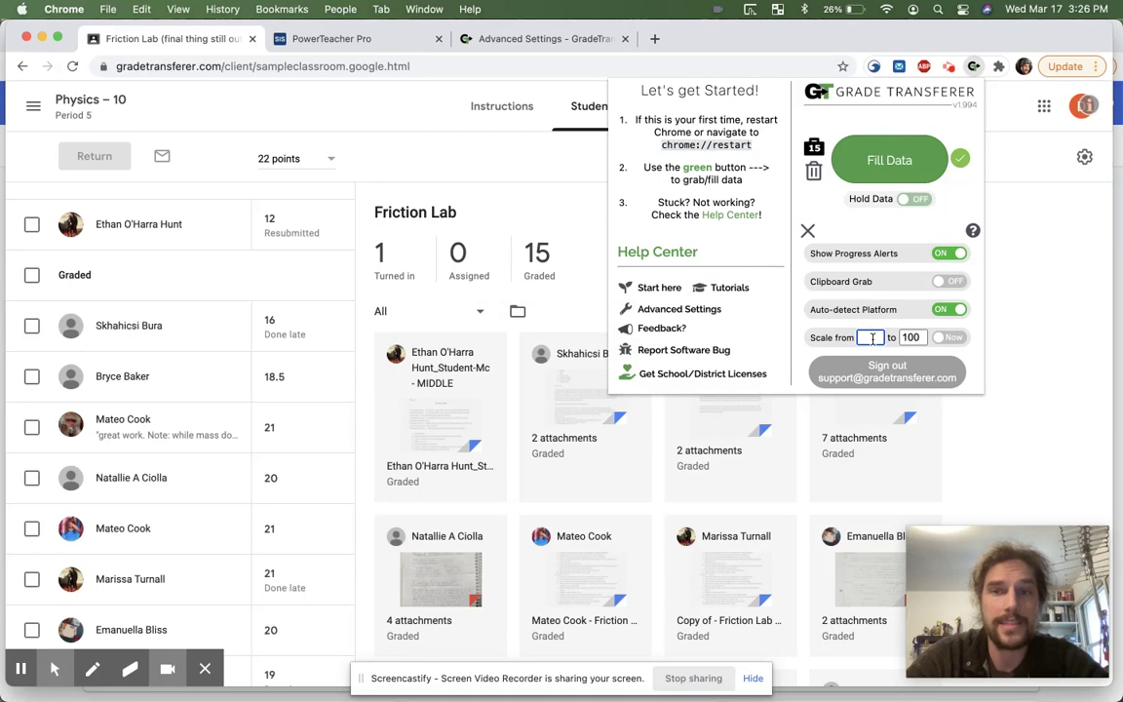
text(22)
key(BackSpace)
key(BackSpace)
text(100)
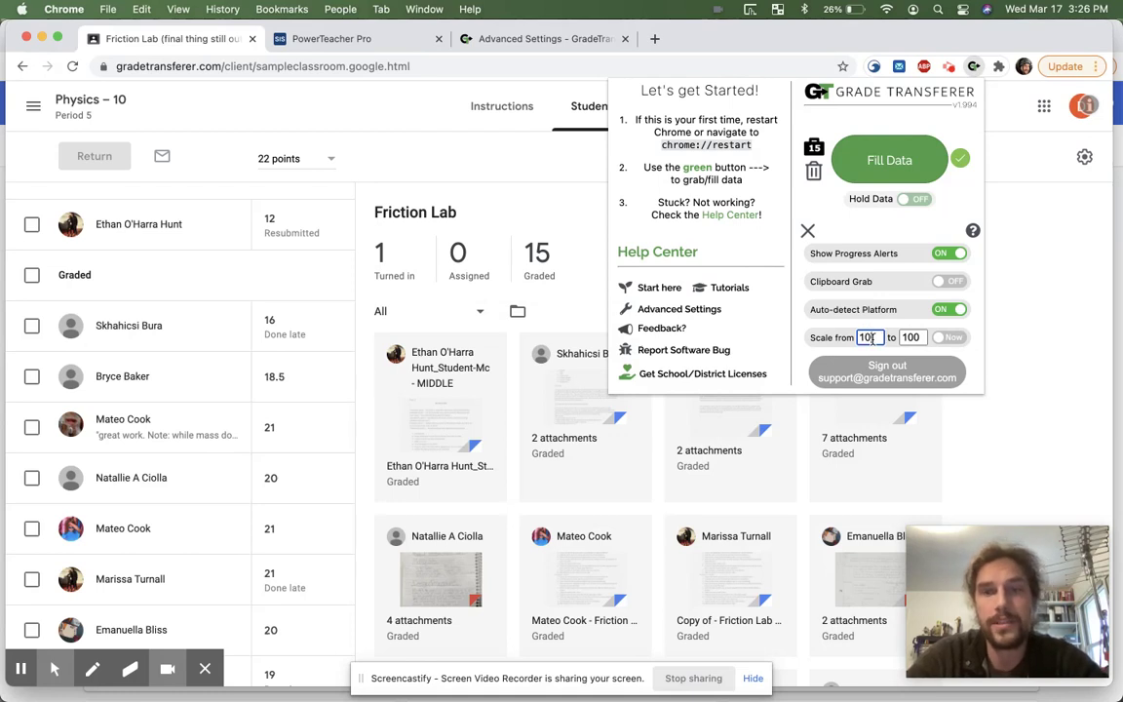
click(911, 337)
text(20)
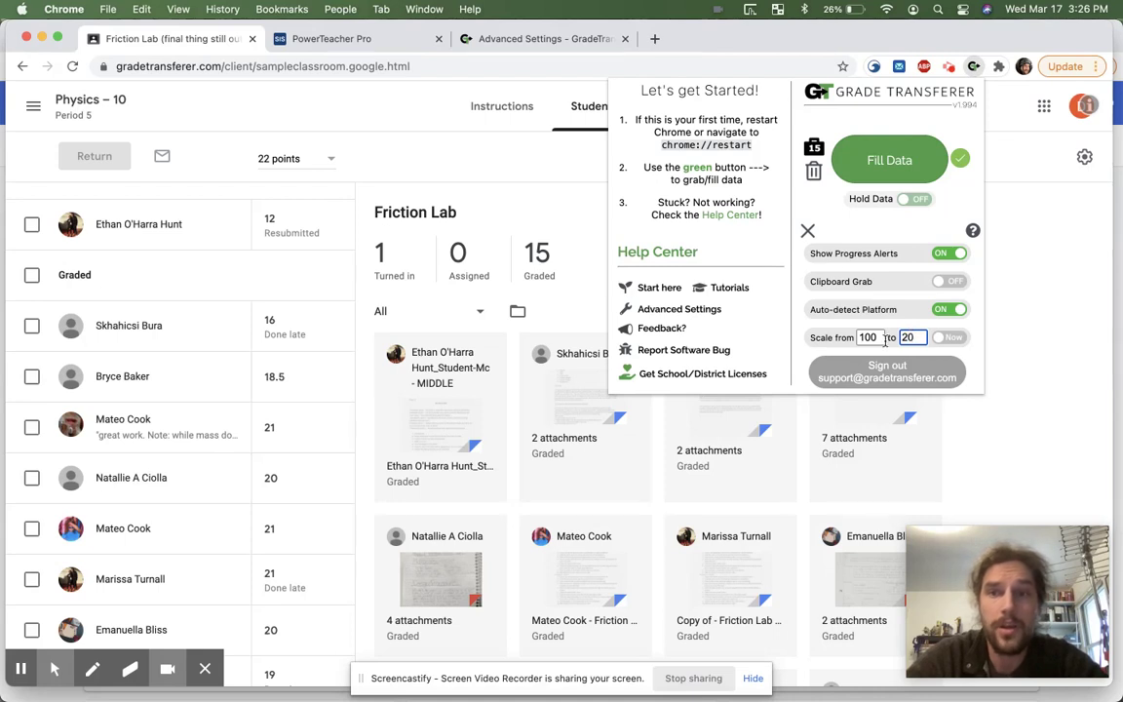
click(945, 338)
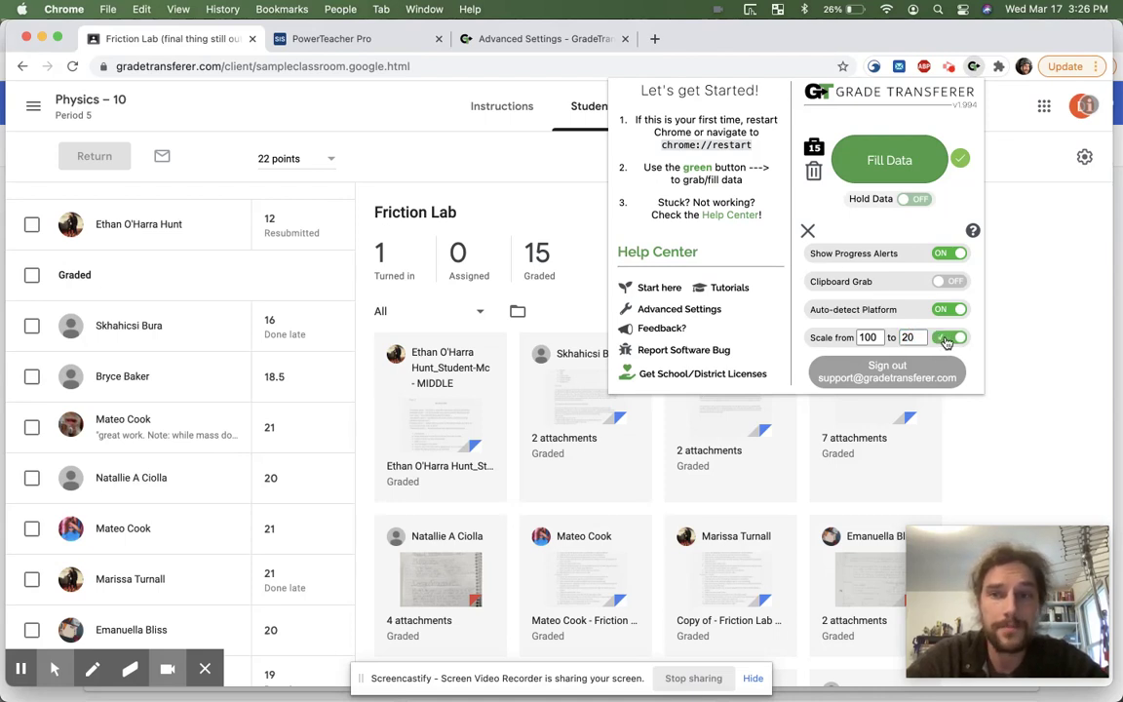
- Reopen Grade Transferer's expanded options to check the scaling values, and close the extension
click(972, 66)
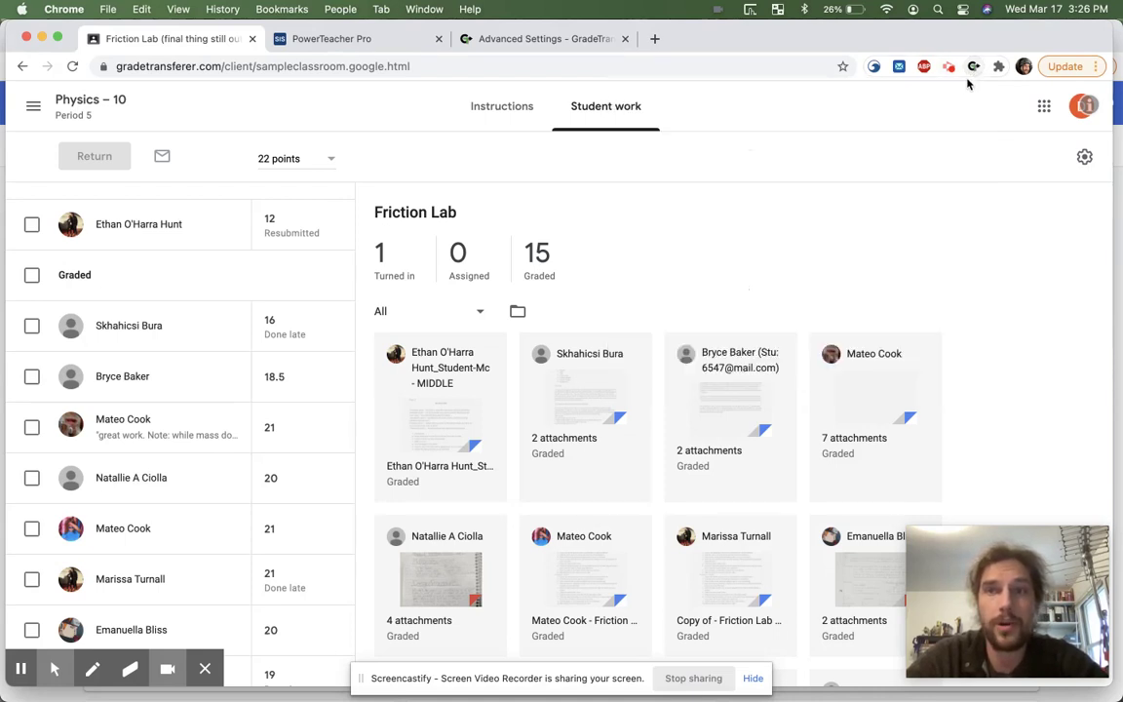
click(973, 66)
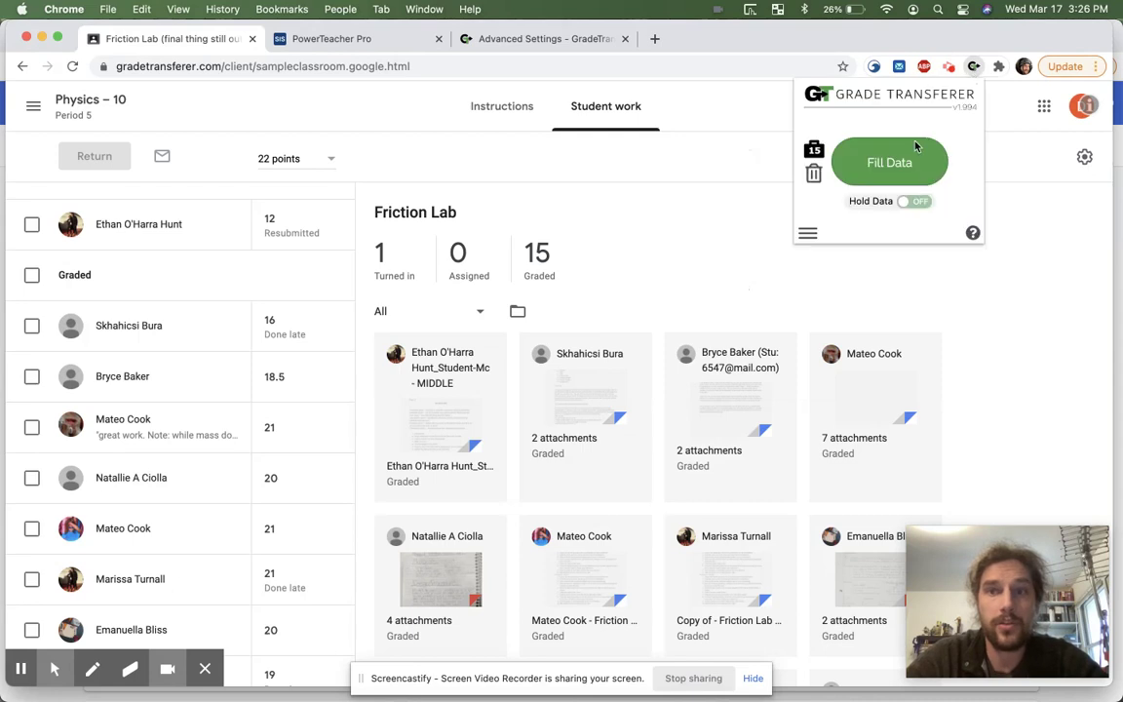
click(808, 232)
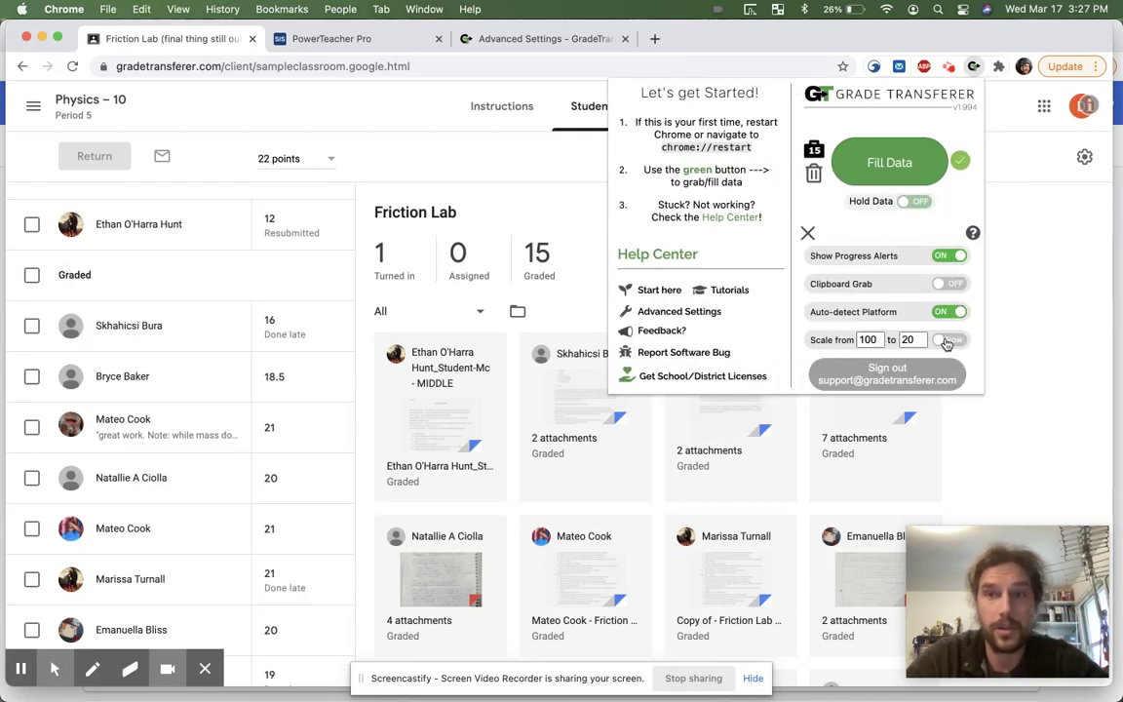
click(891, 143)
click(876, 62)
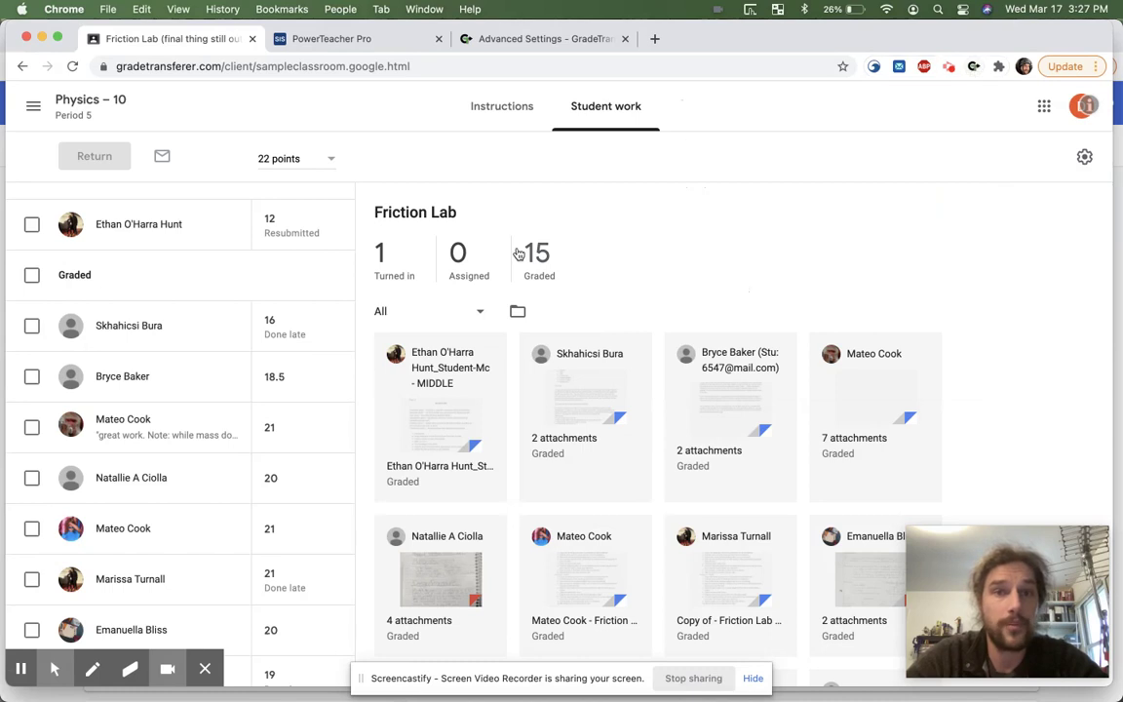